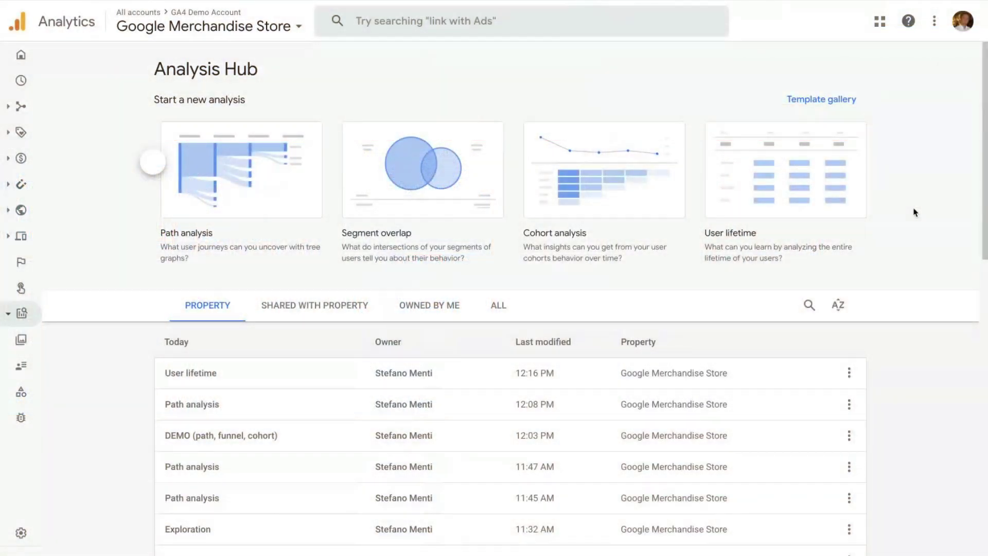
- Start a User lifetime exploration listing users, average LTV and transactions per user medium
{"action": "left_click", "coordinate": [786, 186]}
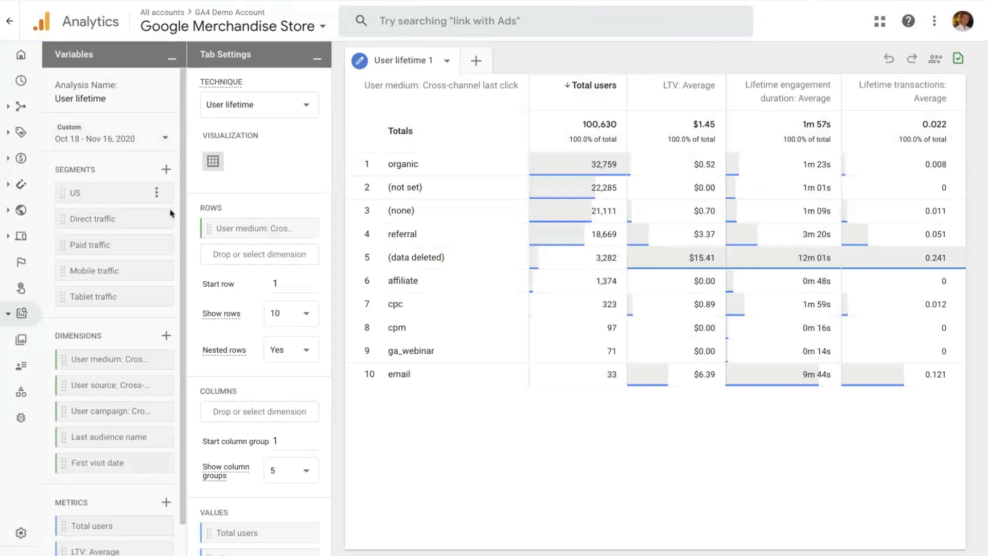
- Add Last purchase date and First purchase date to the exploration's available dimensions
{"action": "left_click", "coordinate": [165, 336]}
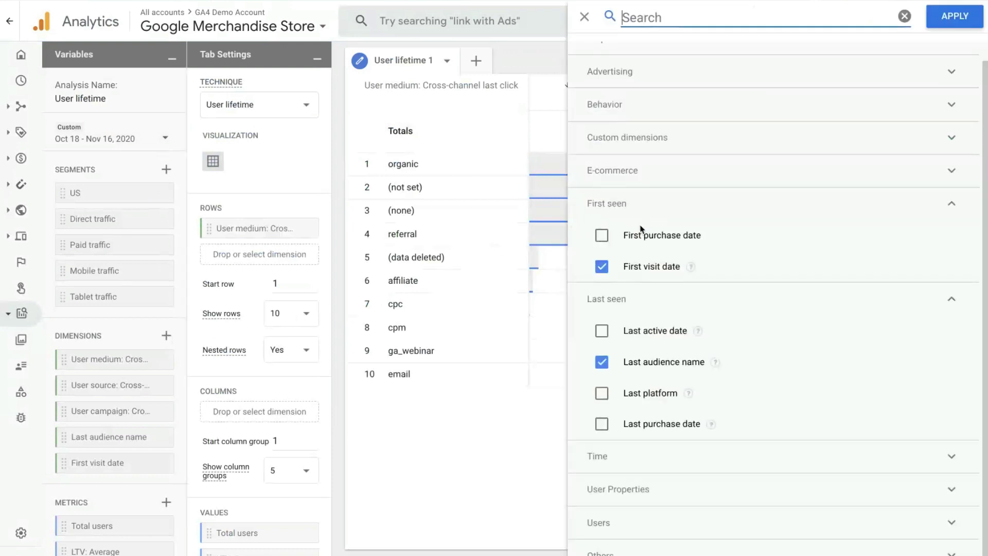
{"action": "scroll", "coordinate": [668, 129], "scroll_direction": "up", "scroll_amount": 1}
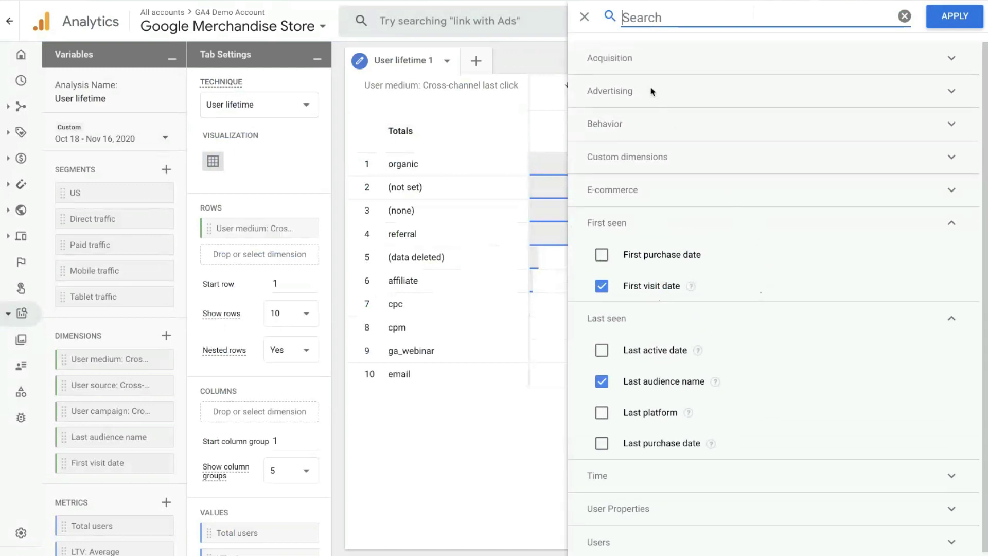
{"action": "left_click", "coordinate": [649, 61]}
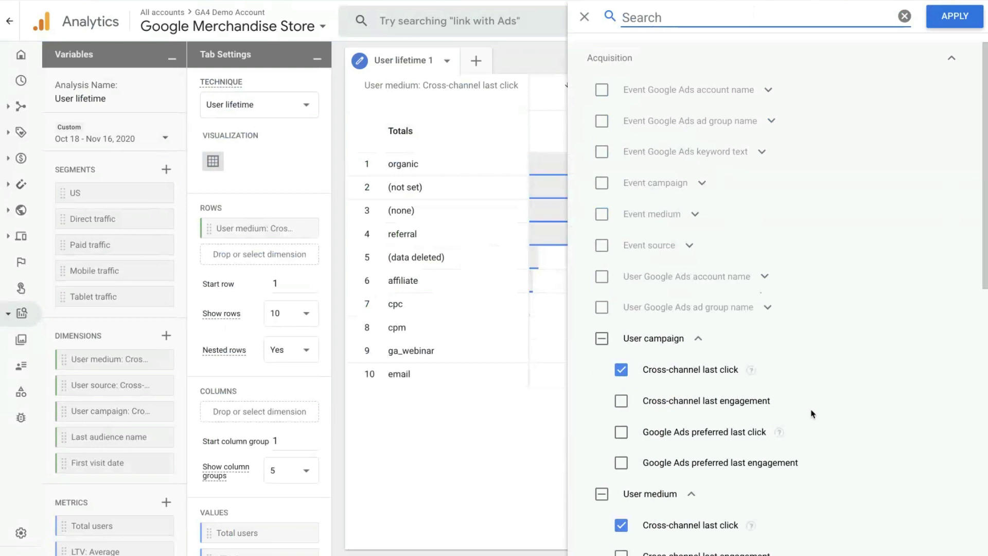
{"action": "scroll", "coordinate": [812, 413], "scroll_direction": "down", "scroll_amount": 1}
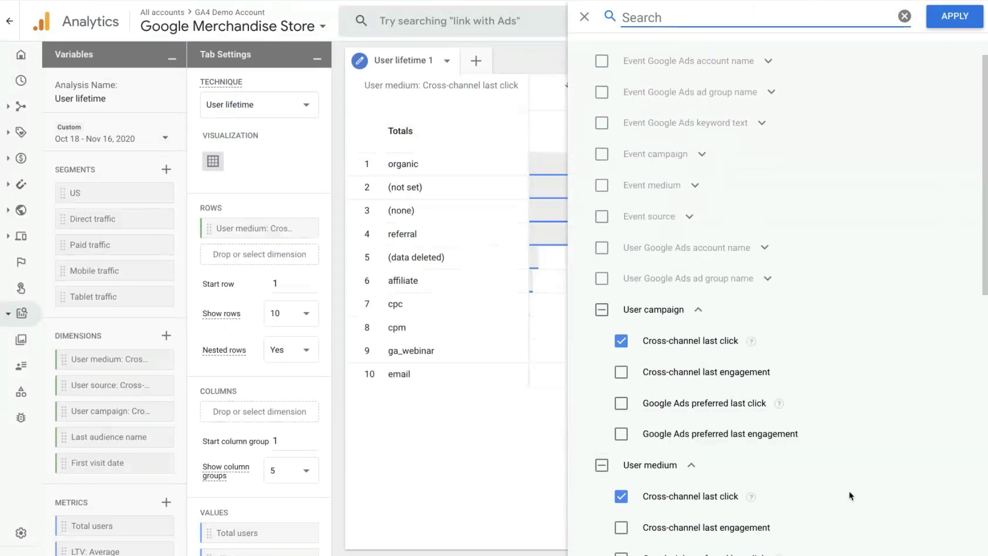
{"action": "scroll", "coordinate": [849, 495], "scroll_direction": "down", "scroll_amount": 15}
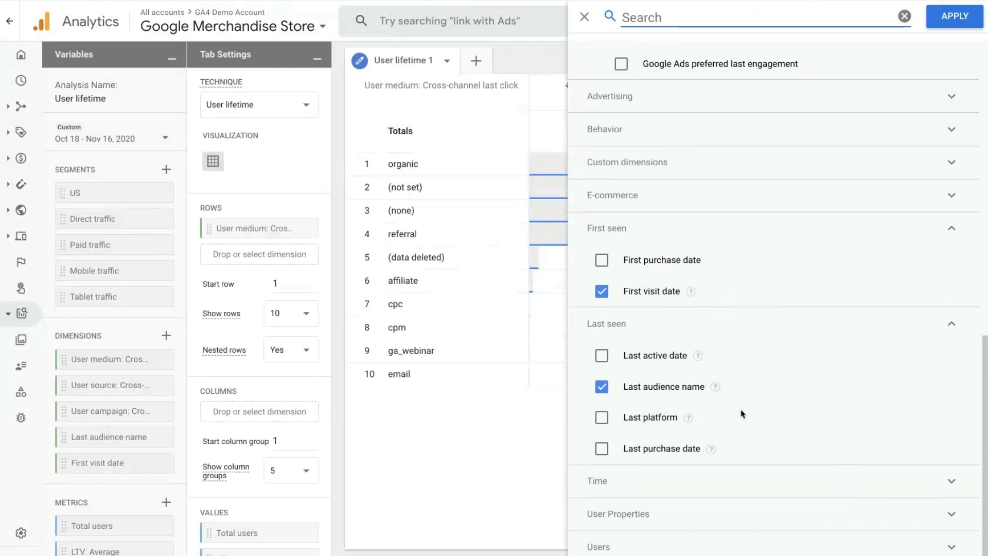
{"action": "left_click", "coordinate": [601, 447]}
{"action": "left_click", "coordinate": [601, 260]}
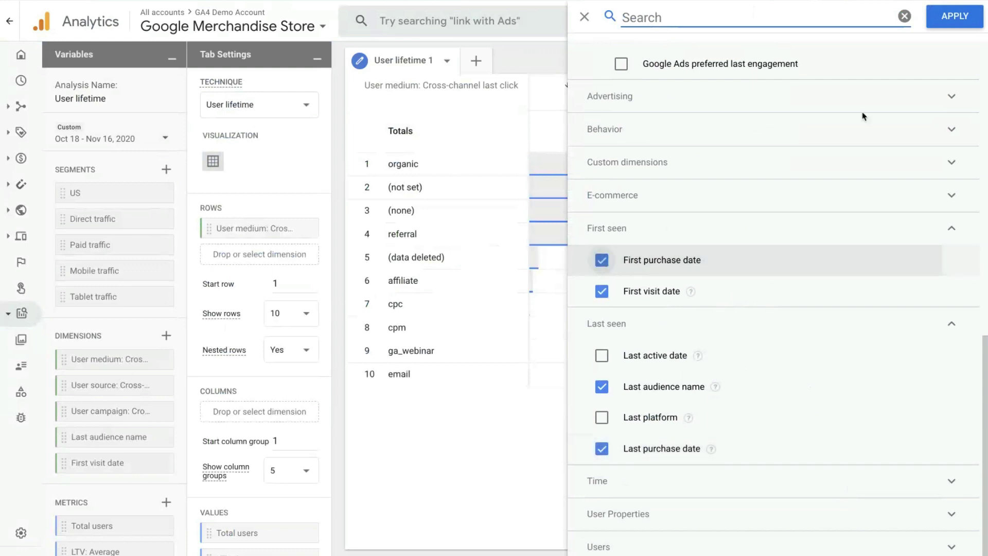
{"action": "left_click", "coordinate": [959, 16]}
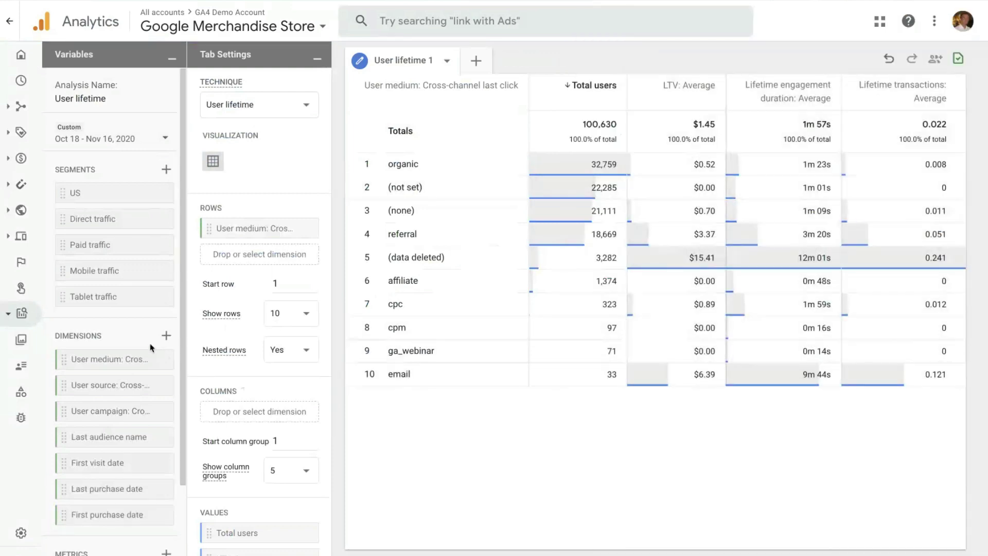
- Select Lifetime transactions Total from the Lifetime metrics category
{"action": "mouse_move", "coordinate": [139, 334]}
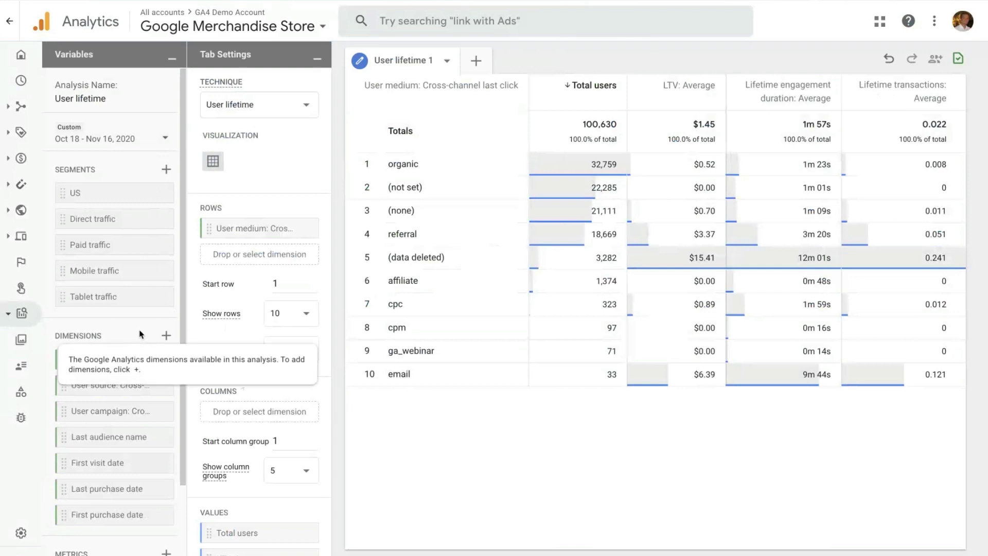
{"action": "scroll", "coordinate": [139, 514], "scroll_direction": "down", "scroll_amount": 2}
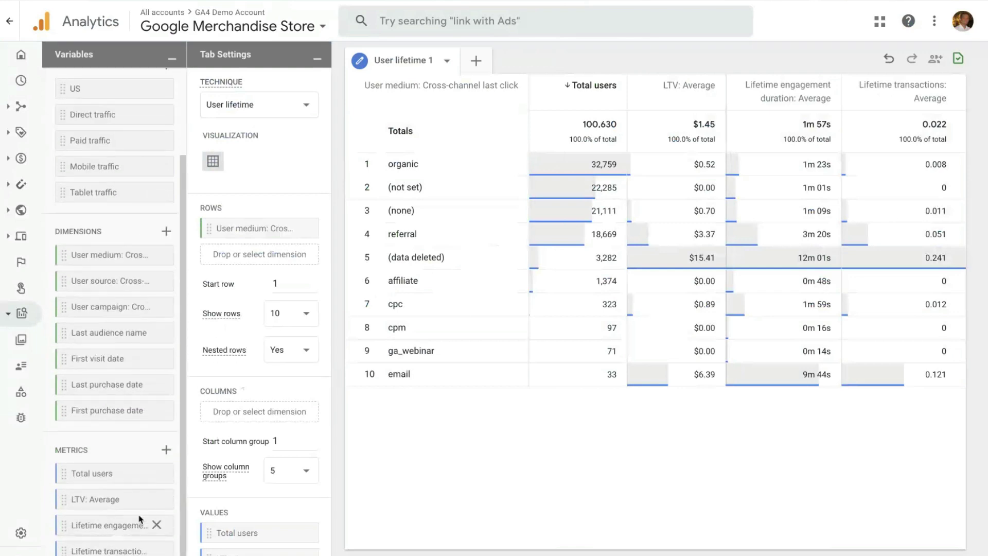
{"action": "left_click", "coordinate": [166, 449]}
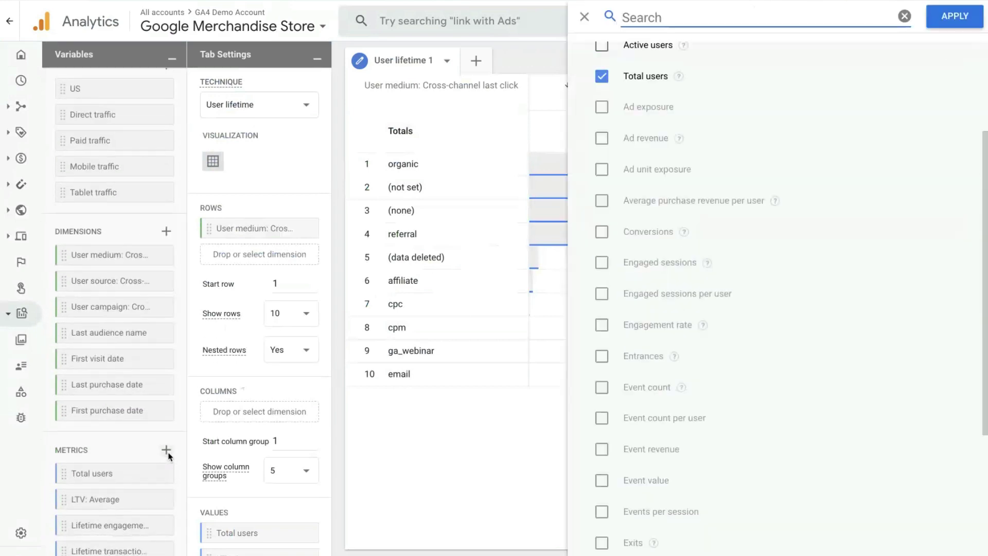
{"action": "scroll", "coordinate": [784, 167], "scroll_direction": "up", "scroll_amount": 2}
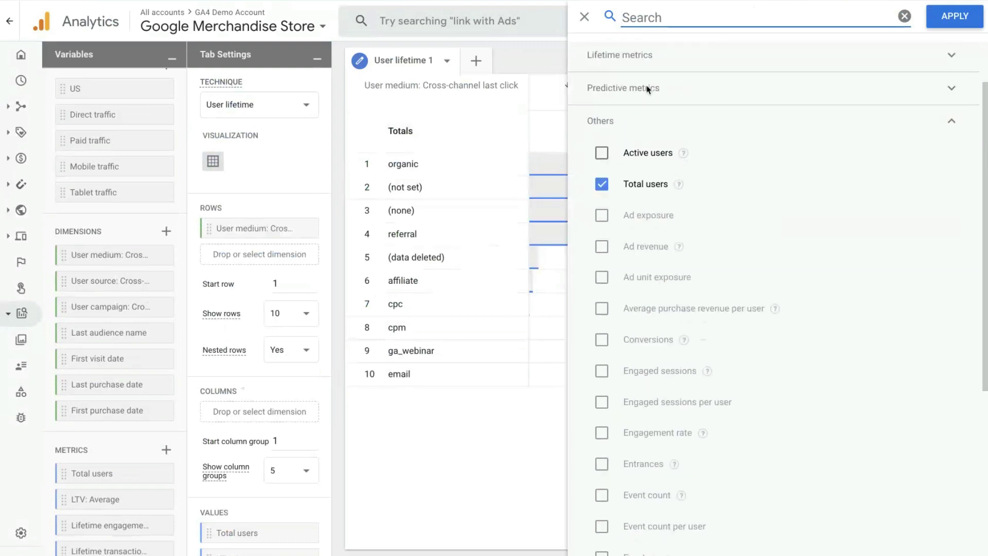
{"action": "left_click", "coordinate": [647, 61]}
{"action": "left_click", "coordinate": [667, 86]}
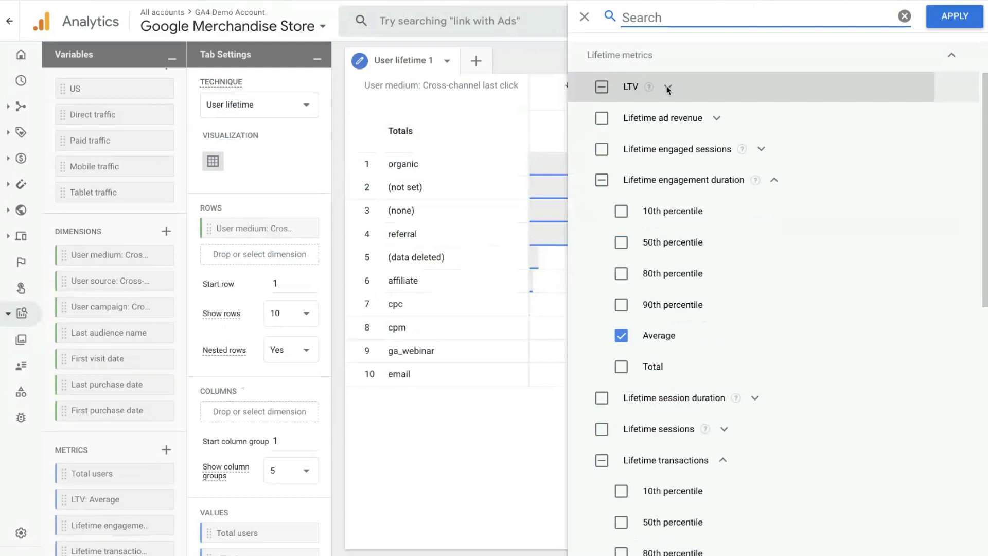
{"action": "left_click", "coordinate": [773, 180]}
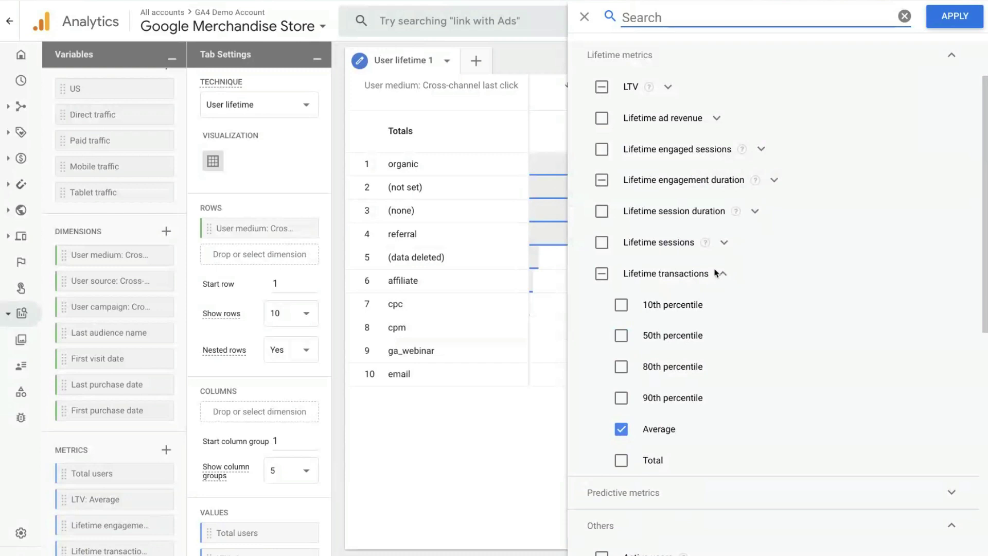
{"action": "left_click", "coordinate": [655, 461]}
- Add LTV 10th, 50th and 90th percentile metrics and apply the selection
{"action": "left_click", "coordinate": [666, 86]}
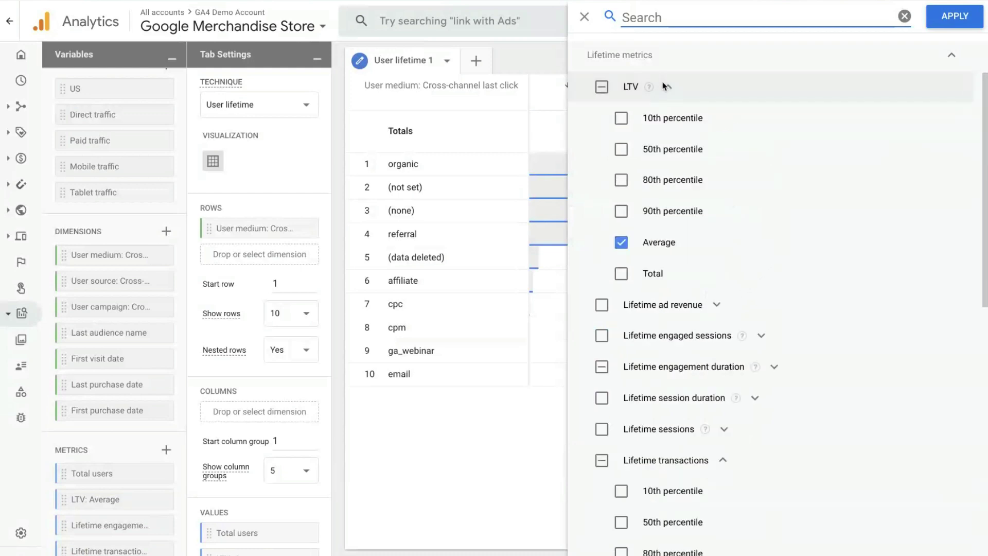
{"action": "left_click", "coordinate": [624, 120]}
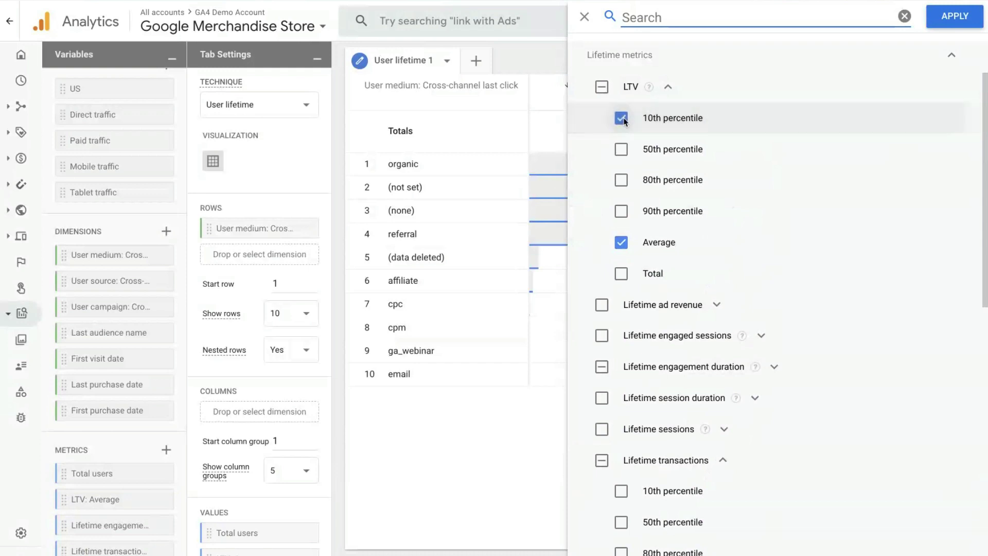
{"action": "left_click", "coordinate": [621, 150]}
{"action": "left_click", "coordinate": [619, 212]}
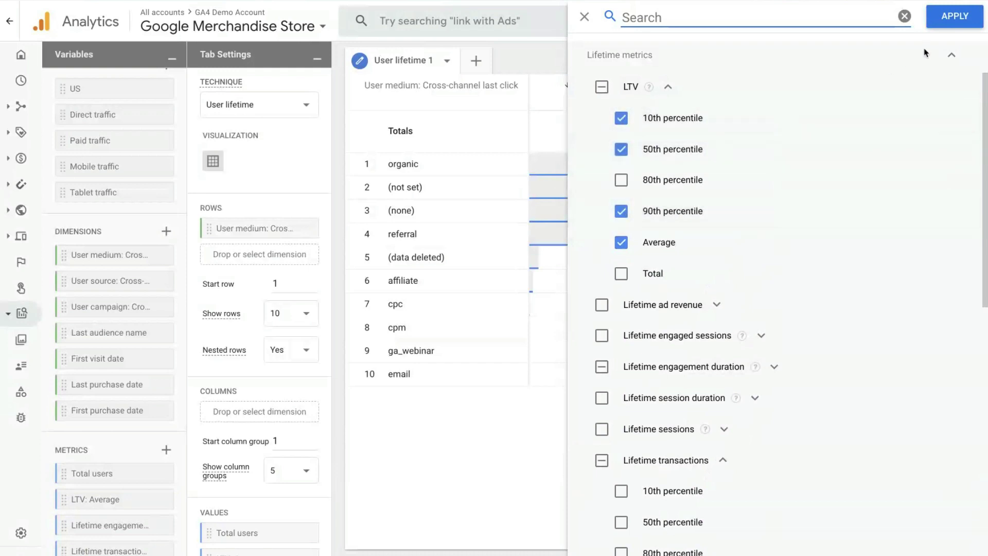
{"action": "left_click", "coordinate": [952, 16]}
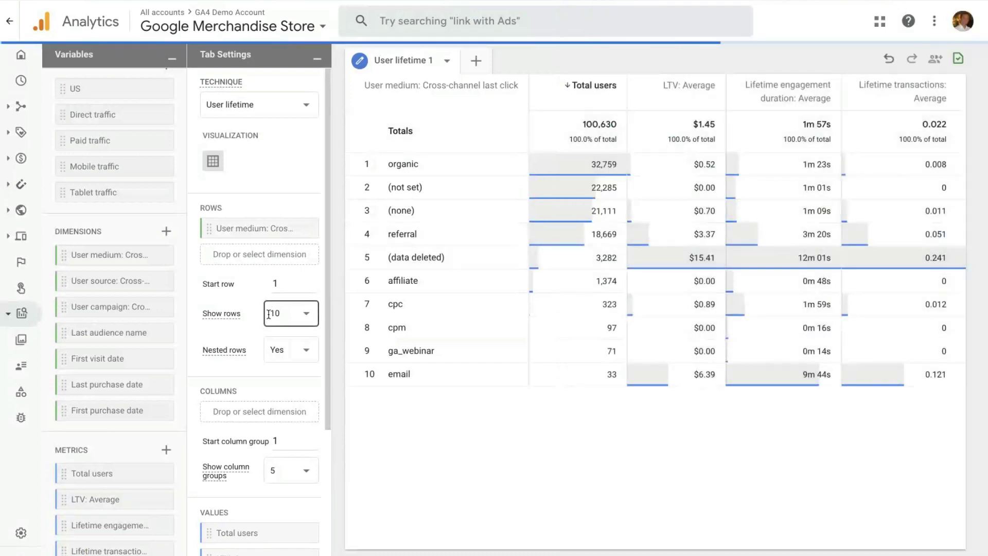
- Replace engagement duration and transactions columns with LTV 10th, 50th and 90th percentile values
{"action": "scroll", "coordinate": [154, 435], "scroll_direction": "down", "scroll_amount": 3}
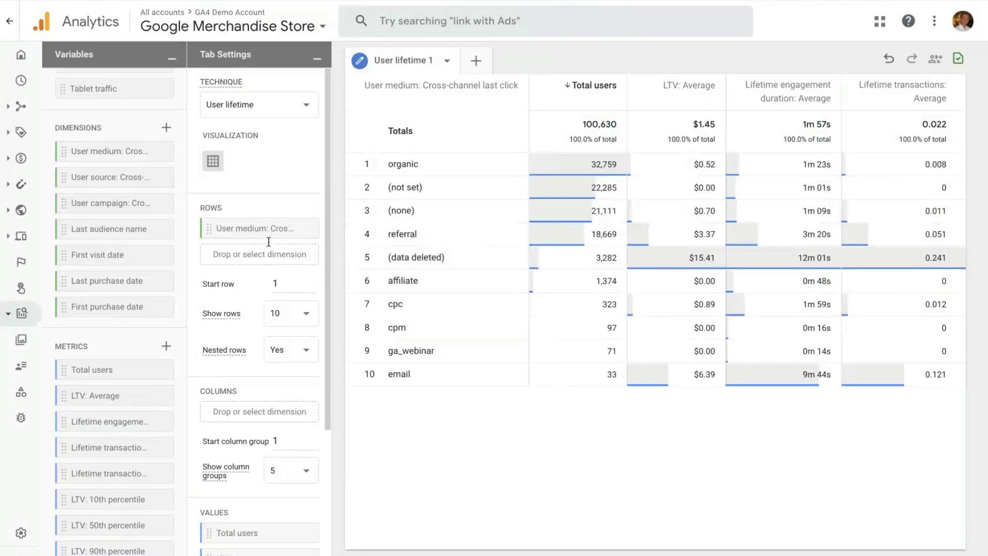
{"action": "scroll", "coordinate": [276, 502], "scroll_direction": "down", "scroll_amount": 3}
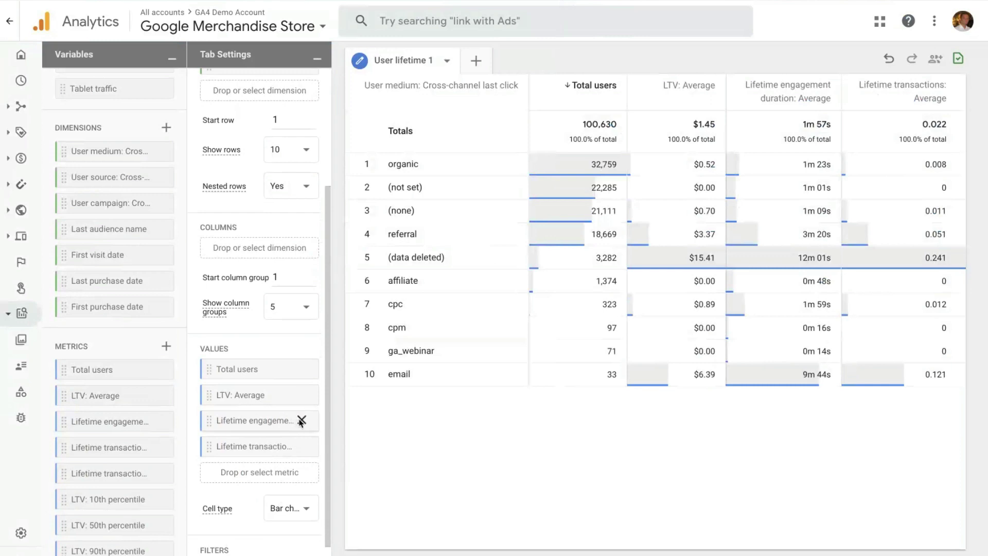
{"action": "left_click", "coordinate": [301, 420]}
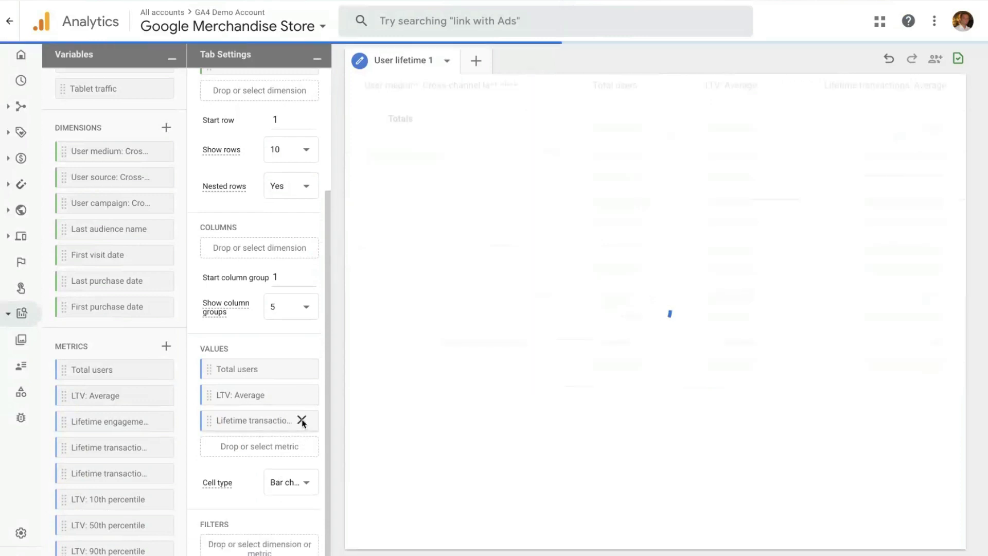
{"action": "left_click", "coordinate": [301, 420]}
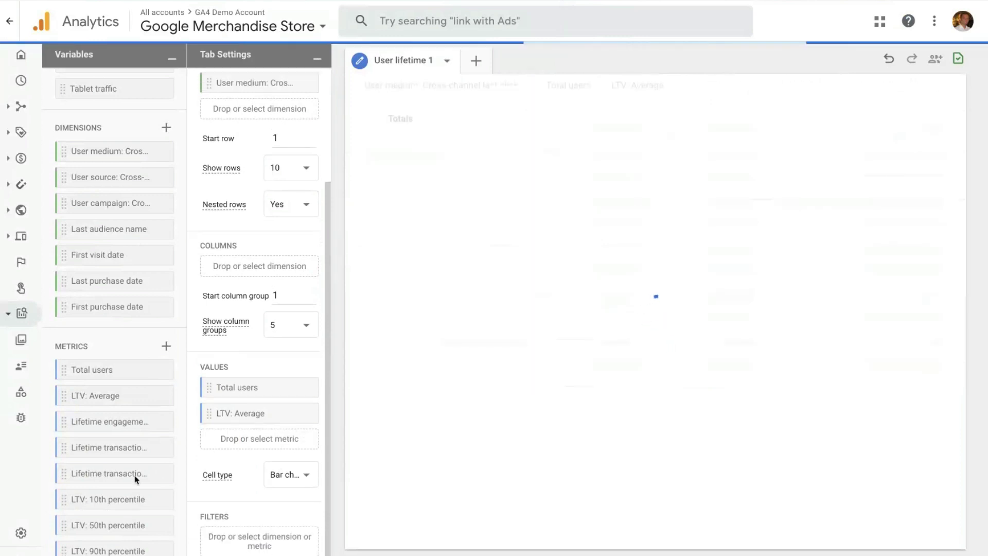
{"action": "double_click", "coordinate": [103, 499]}
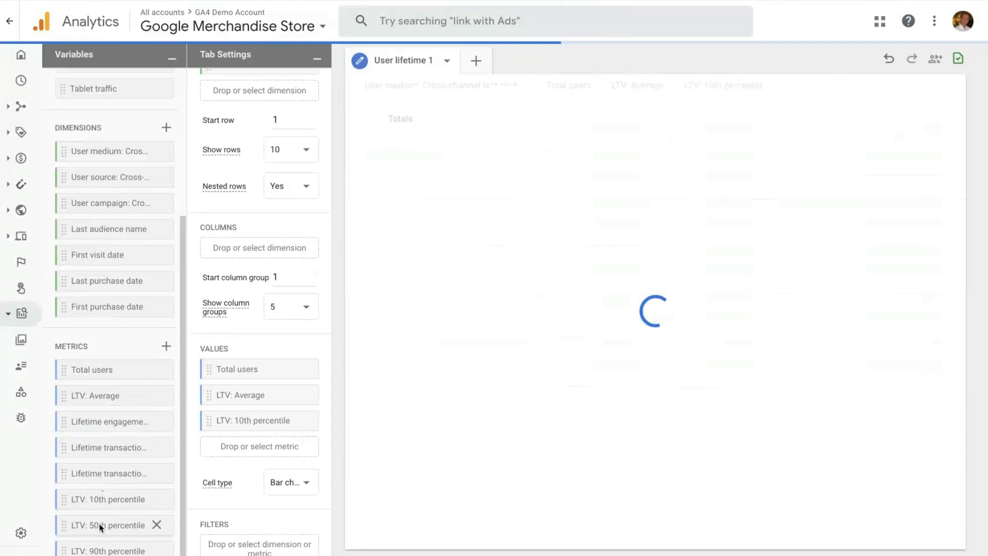
{"action": "double_click", "coordinate": [101, 524]}
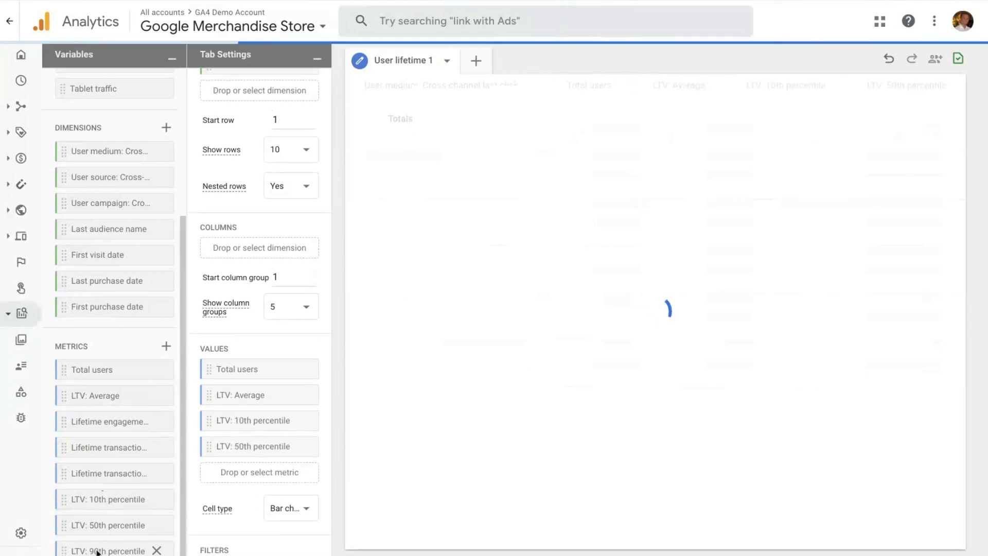
{"action": "double_click", "coordinate": [97, 550]}
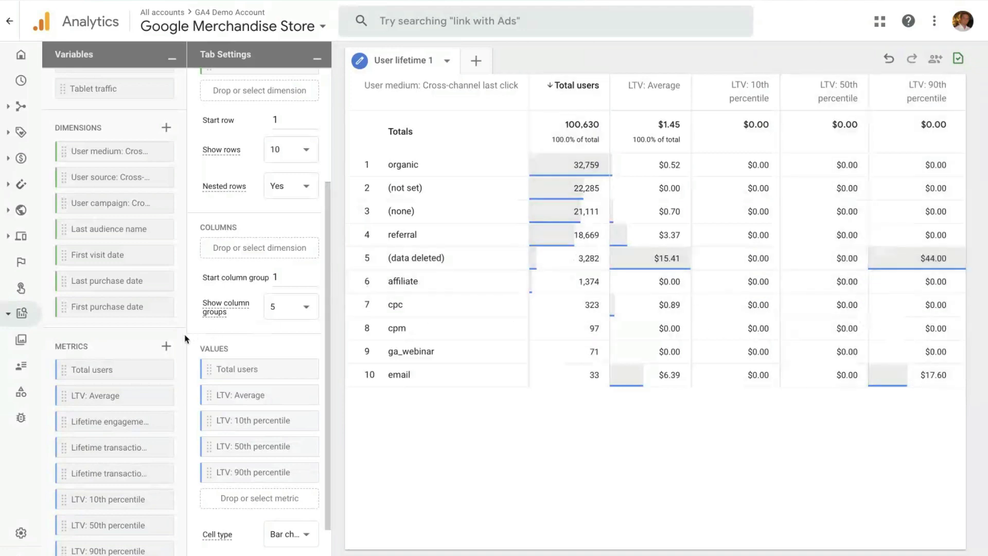
{"action": "left_click", "coordinate": [166, 346]}
{"action": "scroll", "coordinate": [748, 117], "scroll_direction": "up", "scroll_amount": 5}
{"action": "left_click", "coordinate": [660, 125]}
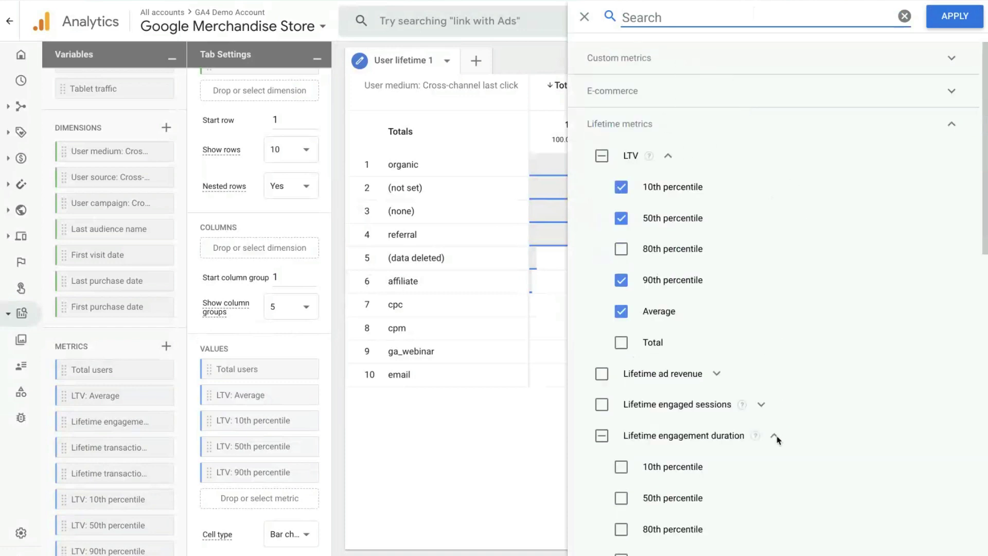
{"action": "scroll", "coordinate": [778, 437], "scroll_direction": "down", "scroll_amount": 8}
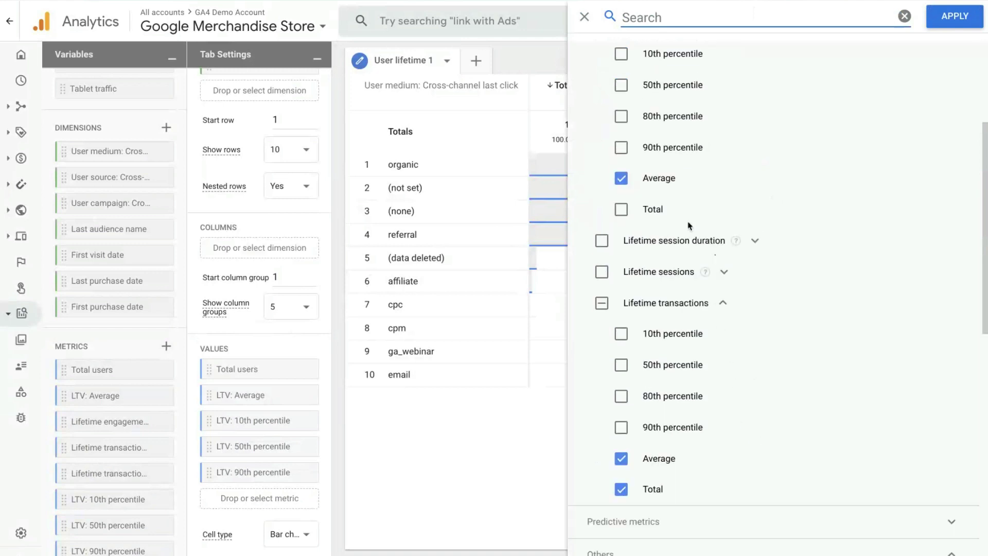
{"action": "left_click", "coordinate": [733, 524]}
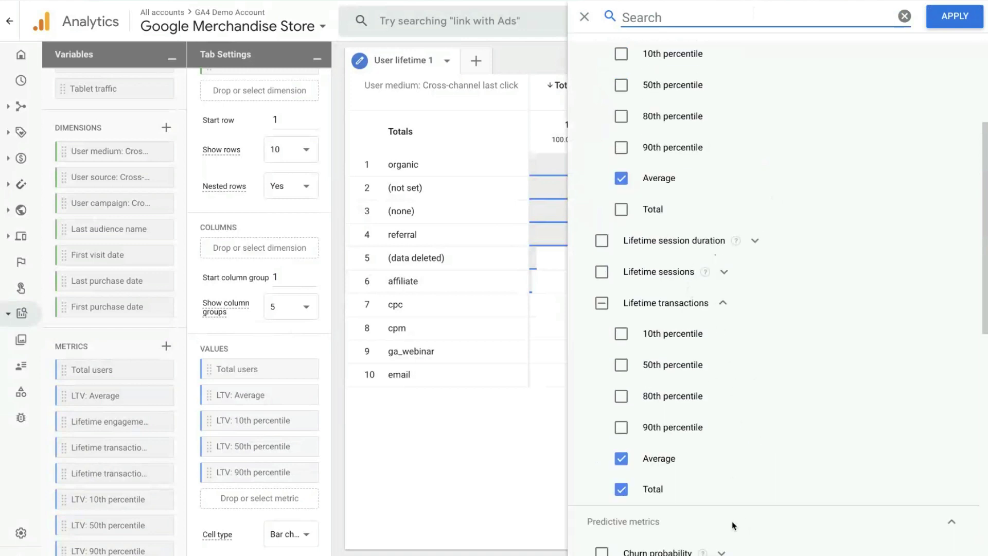
{"action": "scroll", "coordinate": [733, 524], "scroll_direction": "down", "scroll_amount": 10}
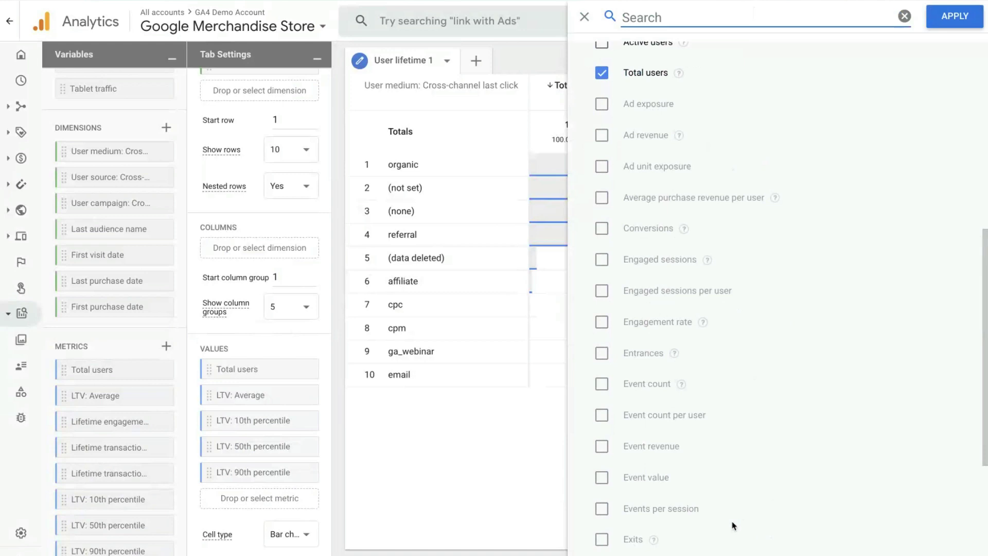
{"action": "scroll", "coordinate": [733, 524], "scroll_direction": "up", "scroll_amount": 6}
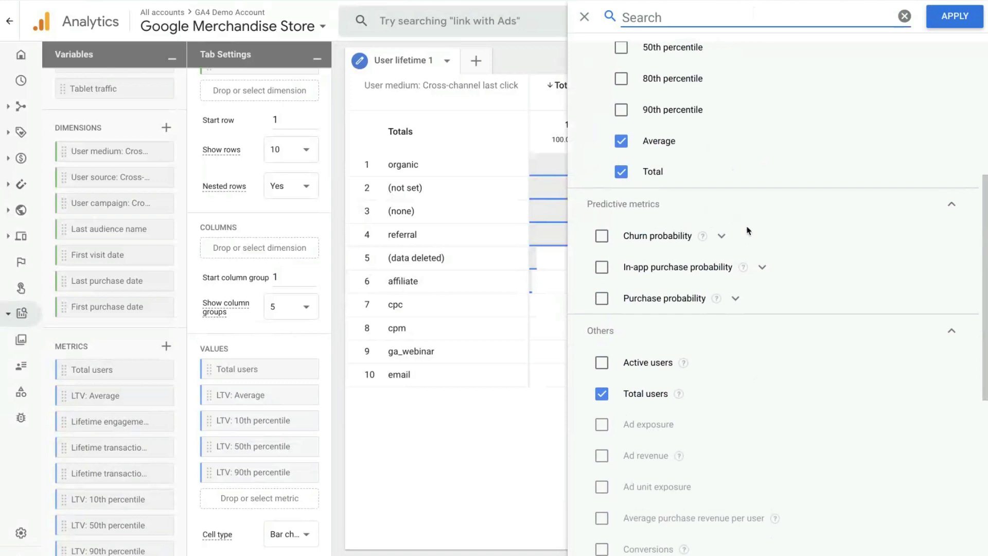
{"action": "mouse_move", "coordinate": [703, 238]}
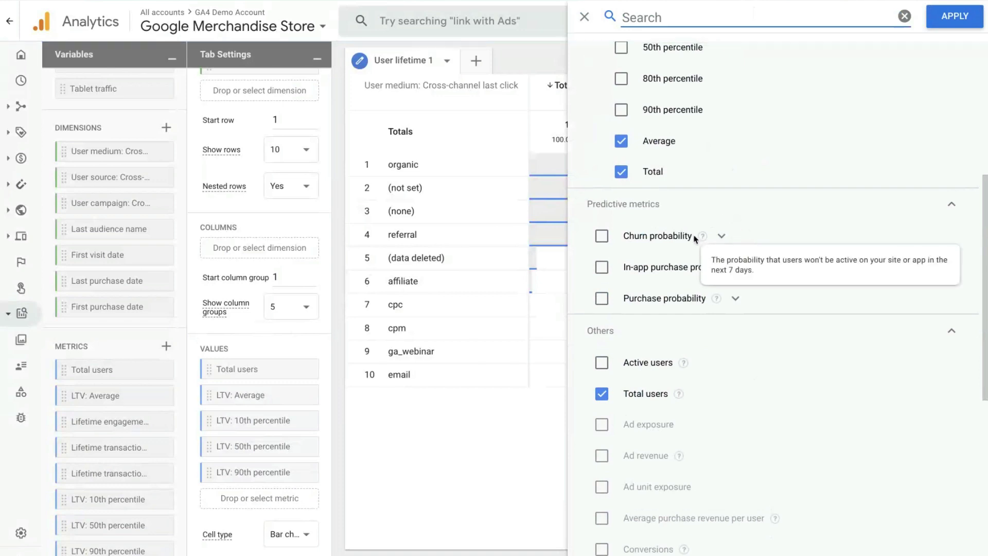
{"action": "left_click", "coordinate": [722, 235]}
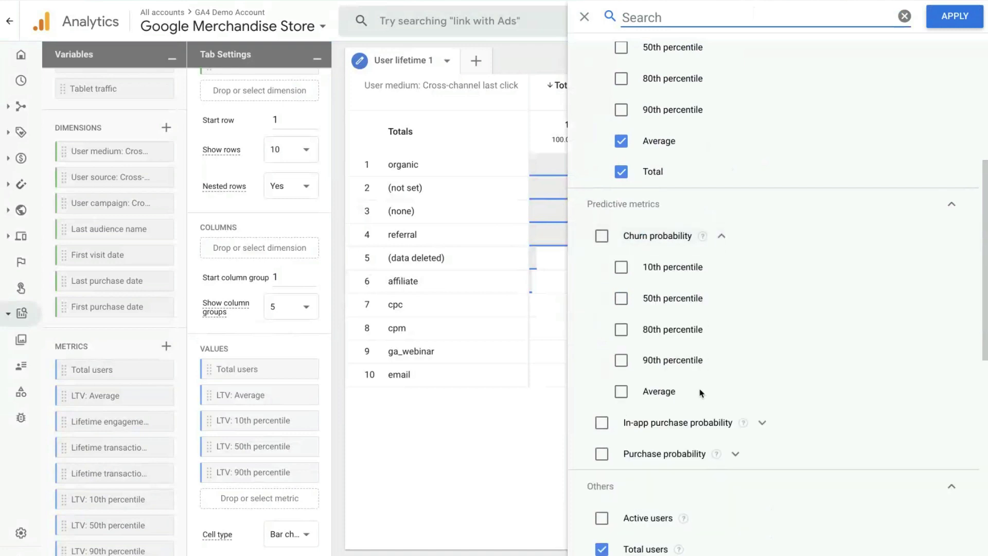
{"action": "left_click", "coordinate": [721, 236]}
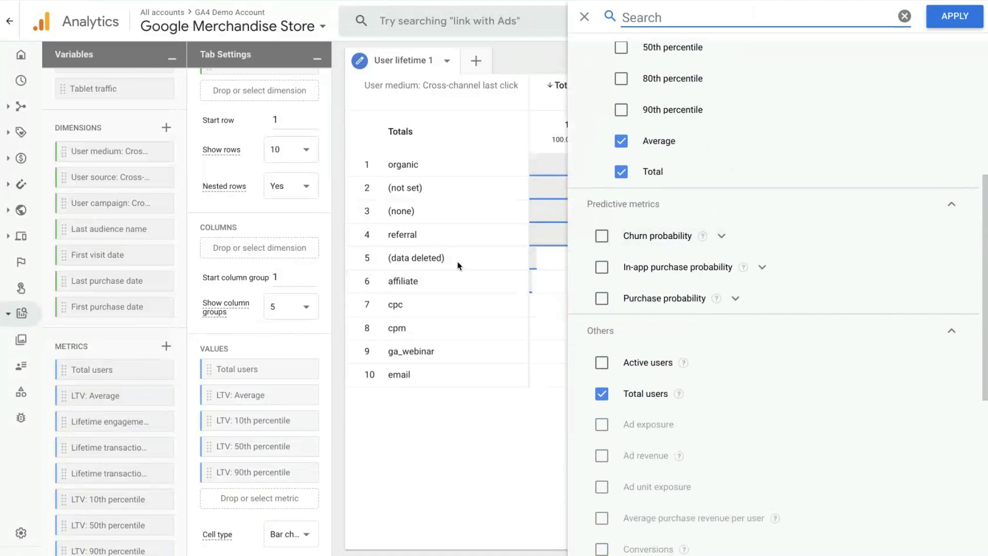
{"action": "left_click", "coordinate": [432, 415]}
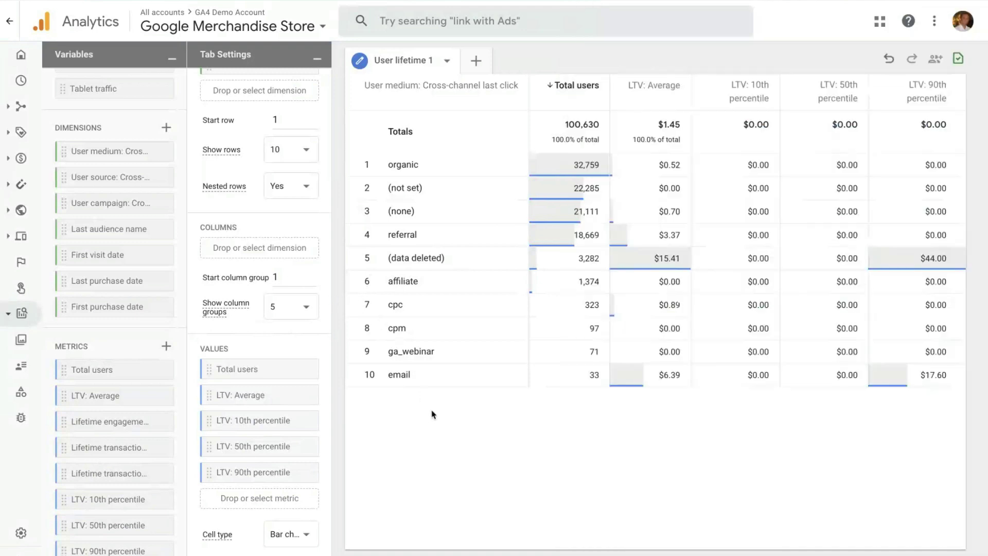
- Add a User lifetime tab with rows by Last purchase date, nesting First purchase date
{"action": "left_click", "coordinate": [472, 65]}
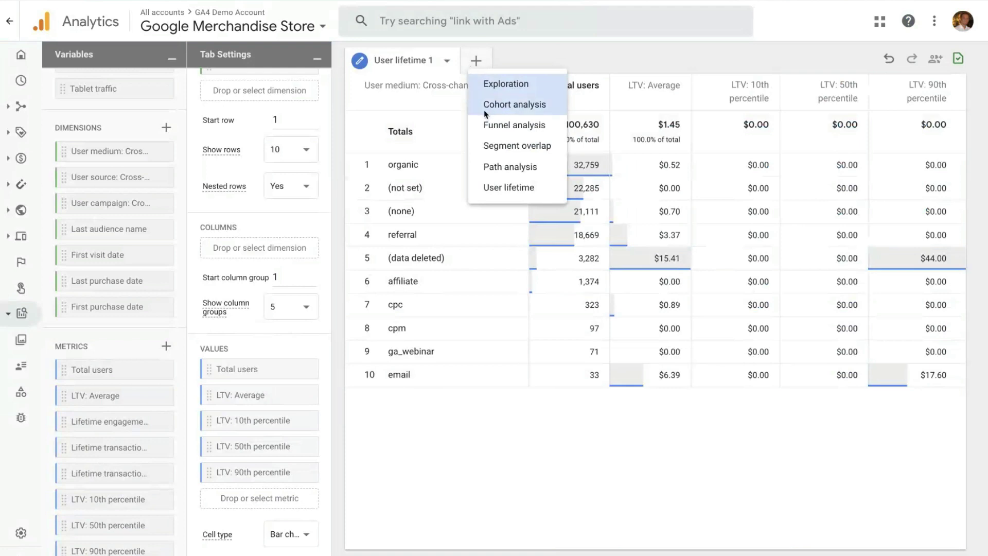
{"action": "left_click", "coordinate": [499, 188]}
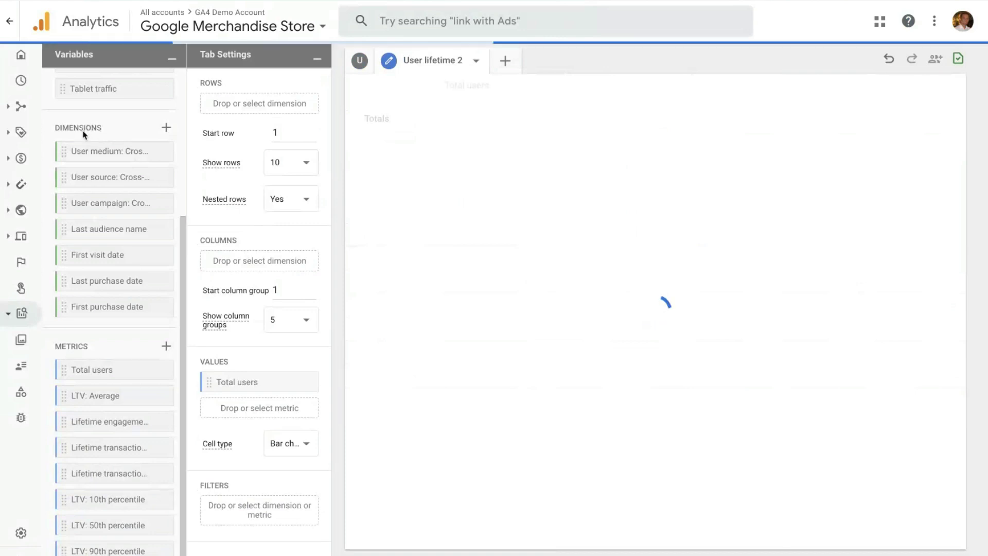
{"action": "double_click", "coordinate": [105, 282]}
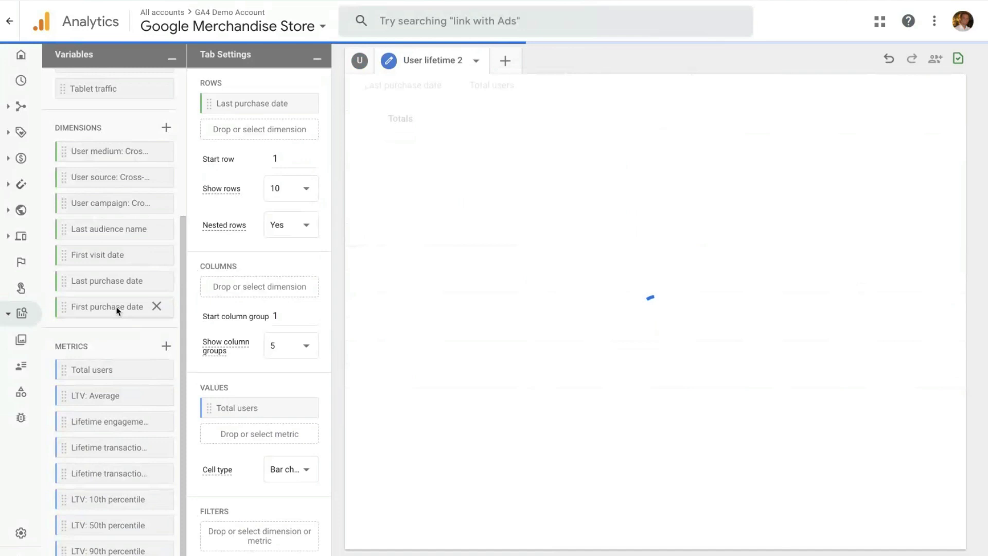
{"action": "double_click", "coordinate": [117, 308]}
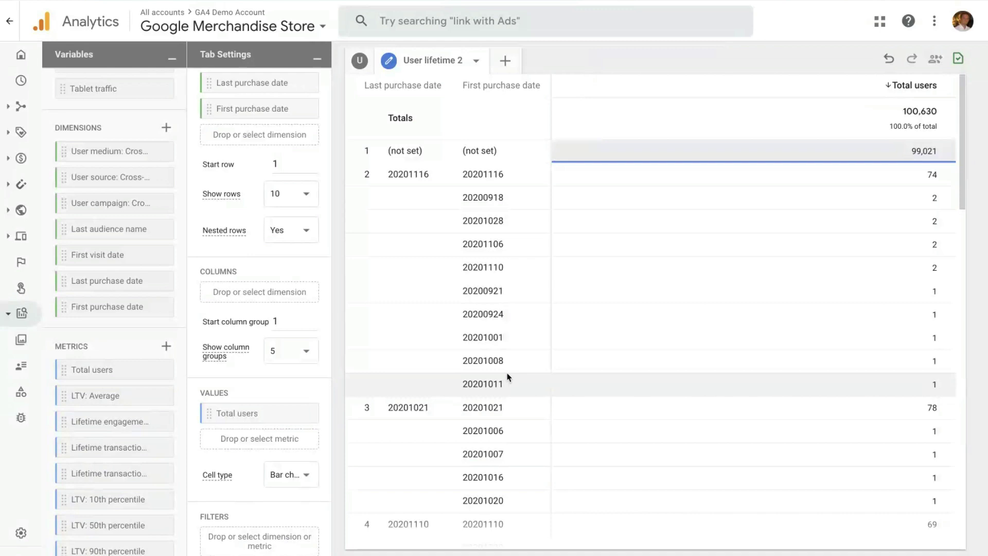
- Add a third exploration tab of type Segment overlap
{"action": "left_click", "coordinate": [506, 61]}
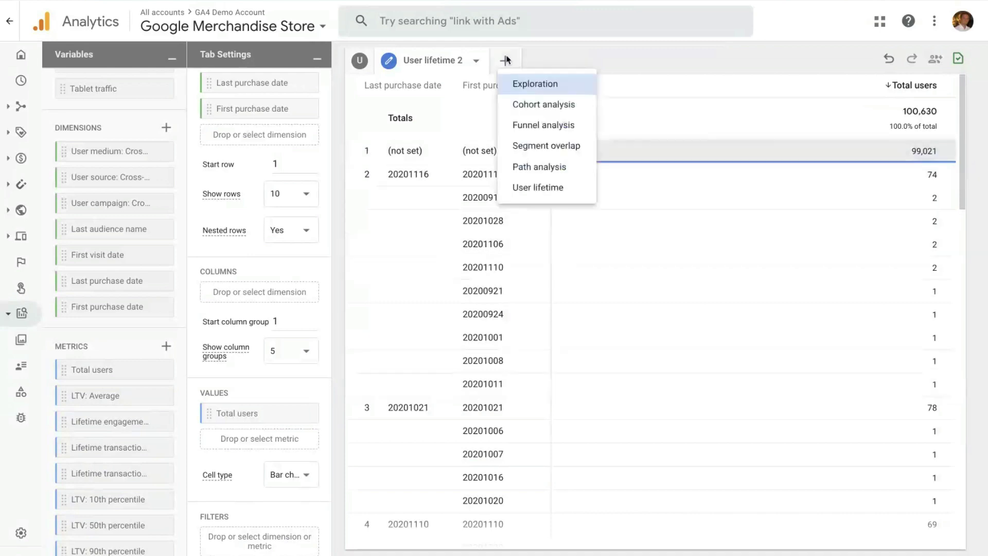
{"action": "left_click", "coordinate": [542, 147]}
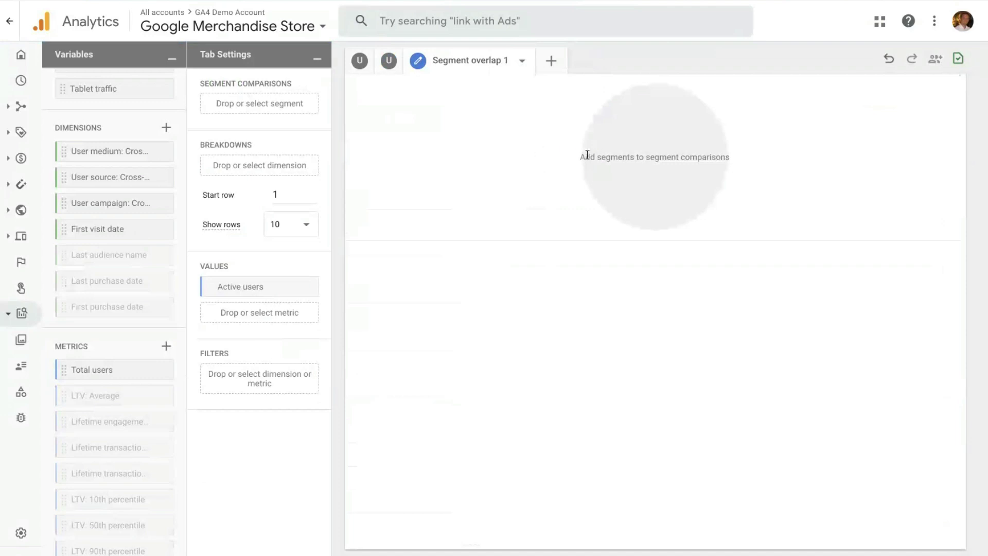
{"action": "scroll", "coordinate": [154, 167], "scroll_direction": "up", "scroll_amount": 3}
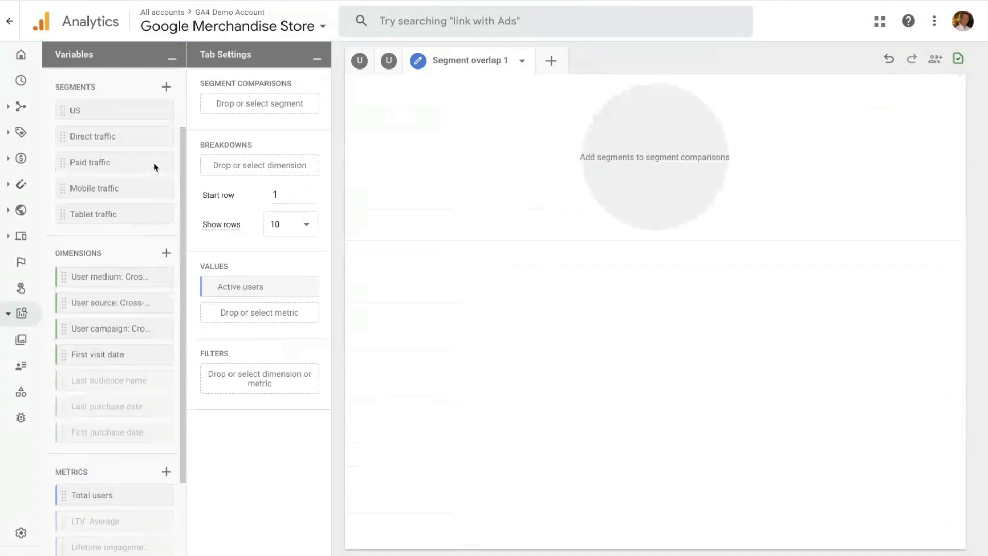
{"action": "scroll", "coordinate": [154, 167], "scroll_direction": "up", "scroll_amount": 3}
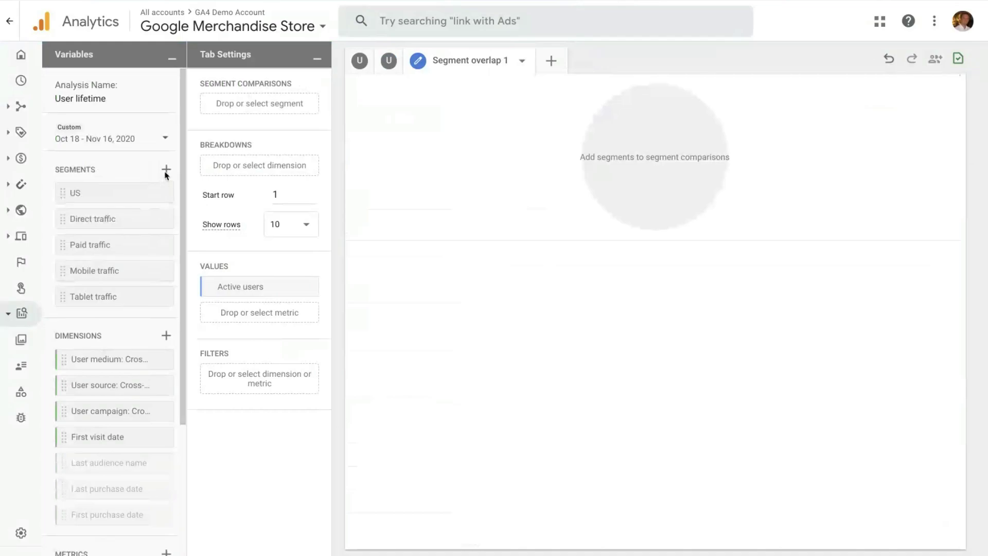
- Create a user segment 'purchasers' with the purchase event condition, then save and apply it
{"action": "left_click", "coordinate": [165, 170]}
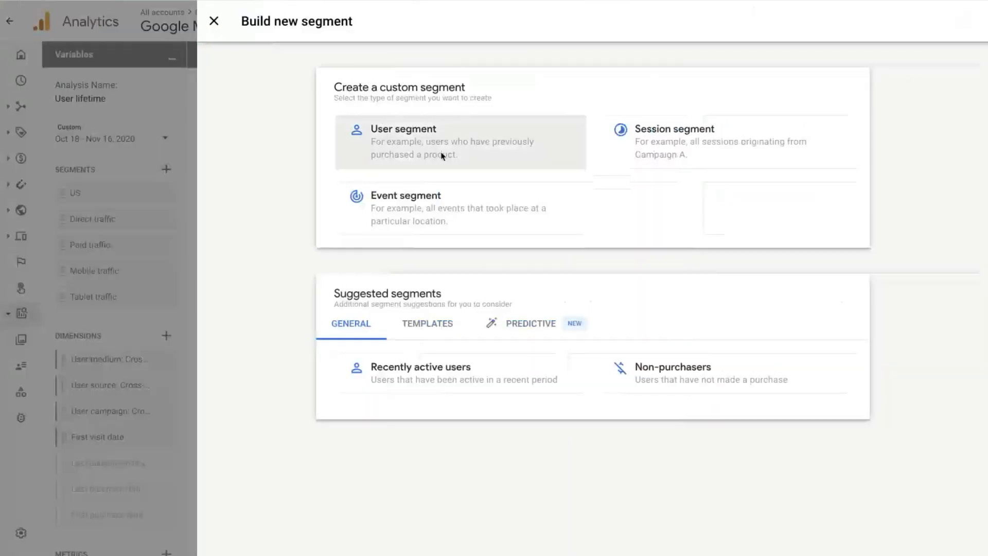
{"action": "left_click", "coordinate": [441, 155]}
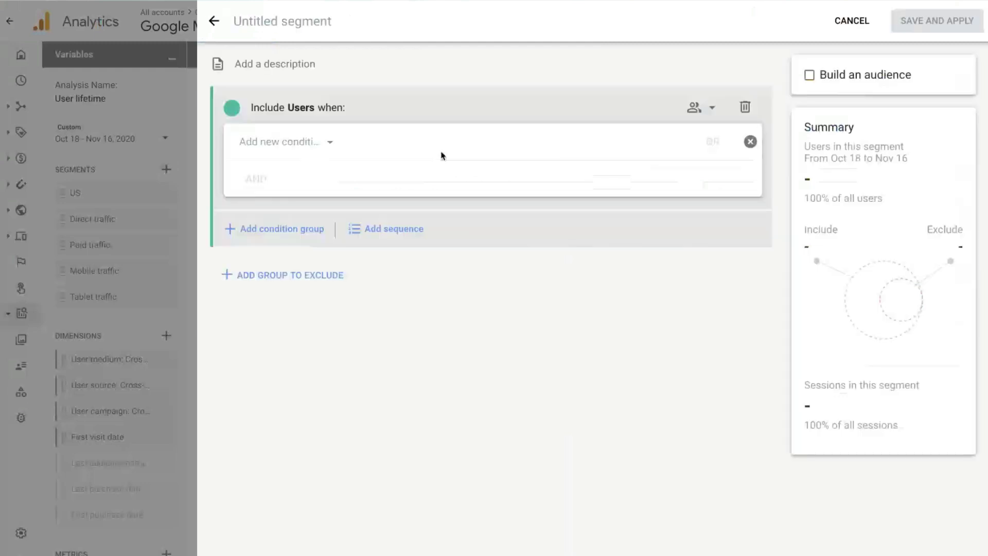
{"action": "left_click", "coordinate": [319, 142]}
{"action": "mouse_move", "coordinate": [303, 243]}
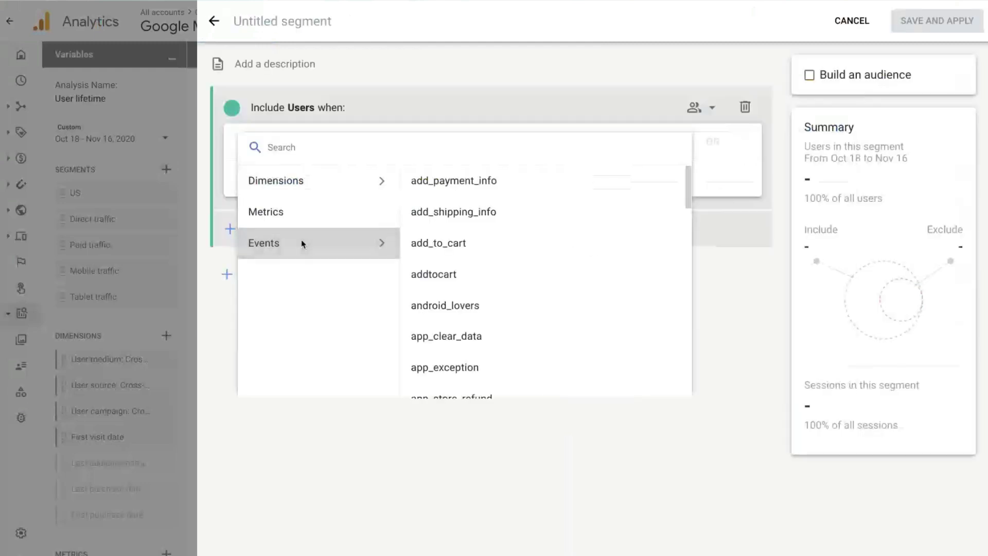
{"action": "left_click", "coordinate": [320, 154]}
{"action": "type", "text": "purch"}
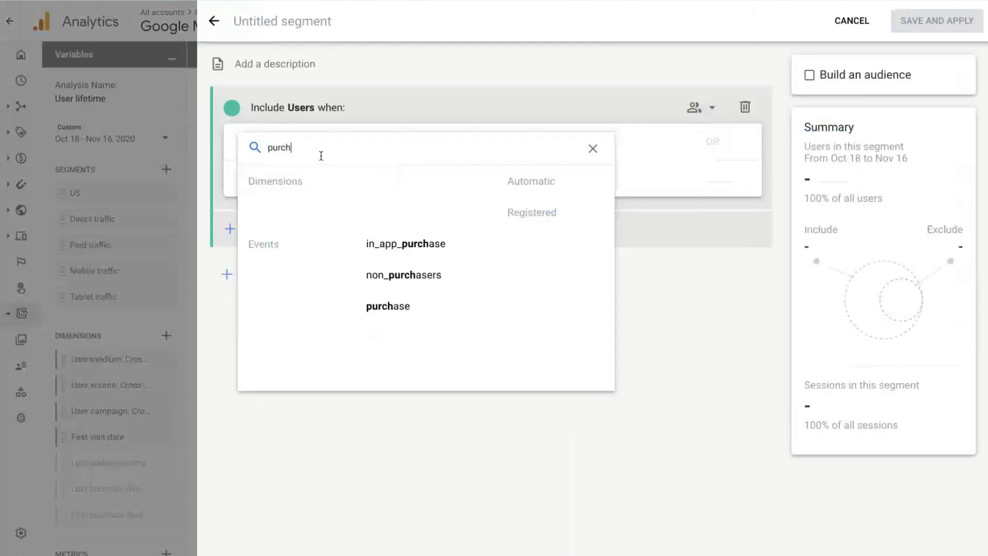
{"action": "left_click", "coordinate": [387, 307]}
{"action": "left_click", "coordinate": [294, 27]}
{"action": "type", "text": "p"}
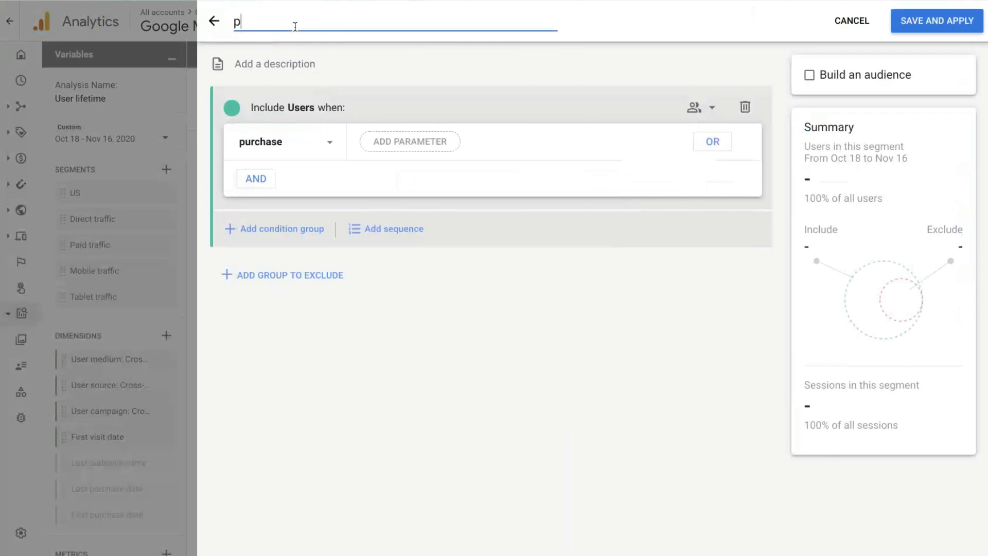
{"action": "type", "text": "urchasers"}
{"action": "left_click", "coordinate": [927, 23]}
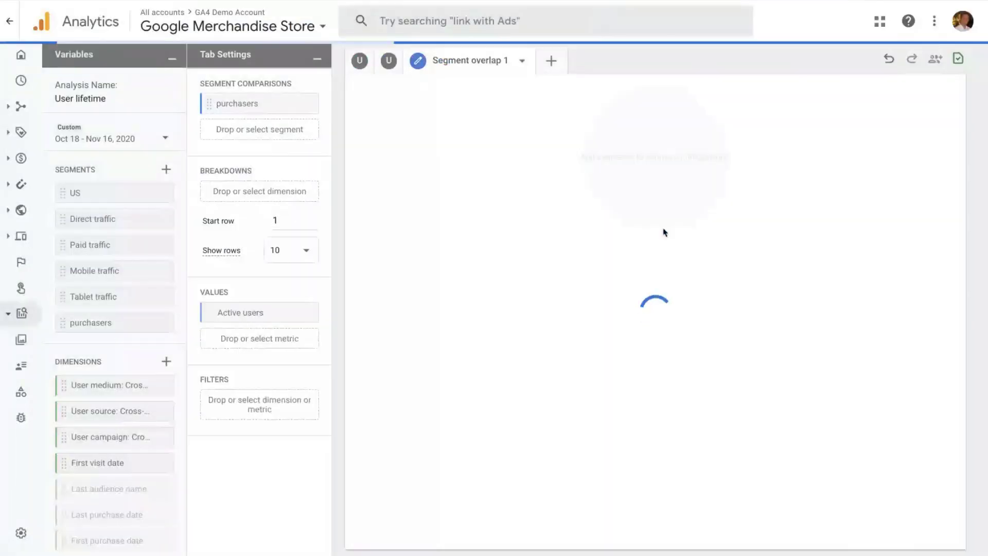
- Create a user segment 'promotion users' on the view_promotion event, then save and apply it
{"action": "left_click", "coordinate": [167, 170]}
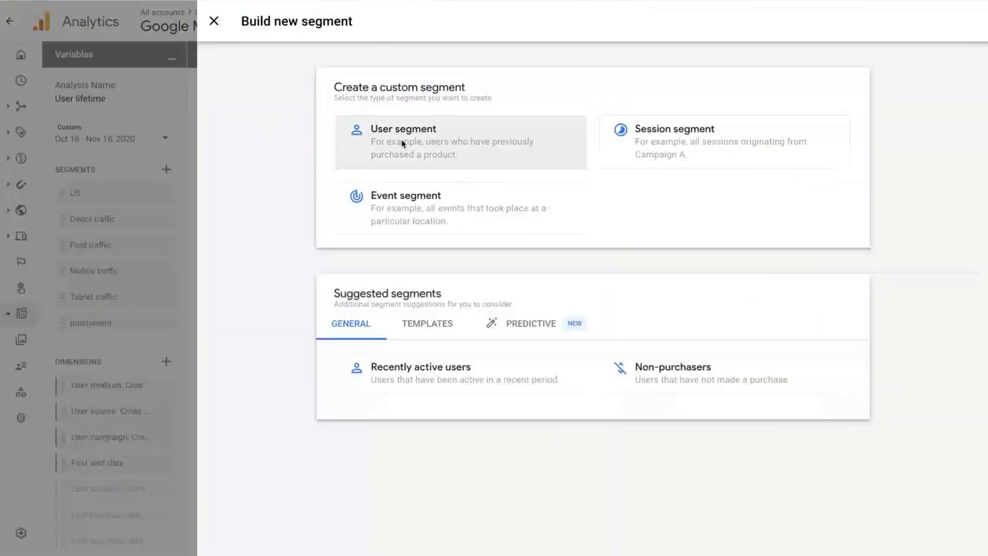
{"action": "left_click", "coordinate": [403, 143]}
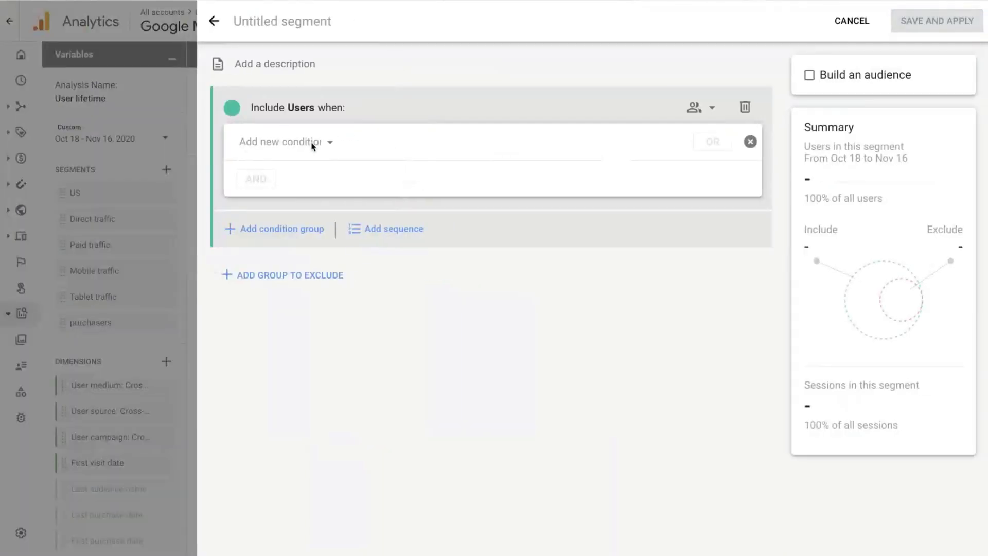
{"action": "left_click", "coordinate": [315, 146]}
{"action": "type", "text": "pro"}
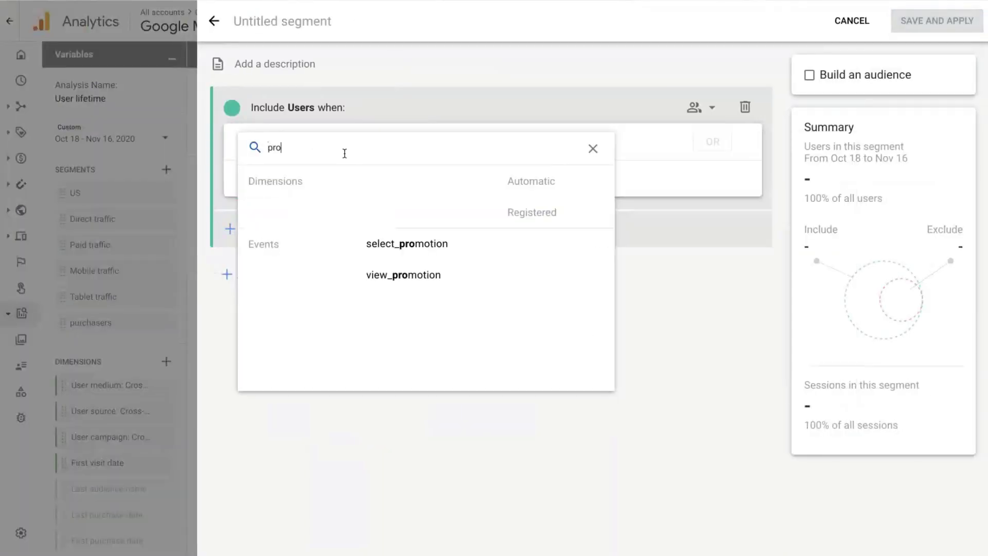
{"action": "type", "text": "m"}
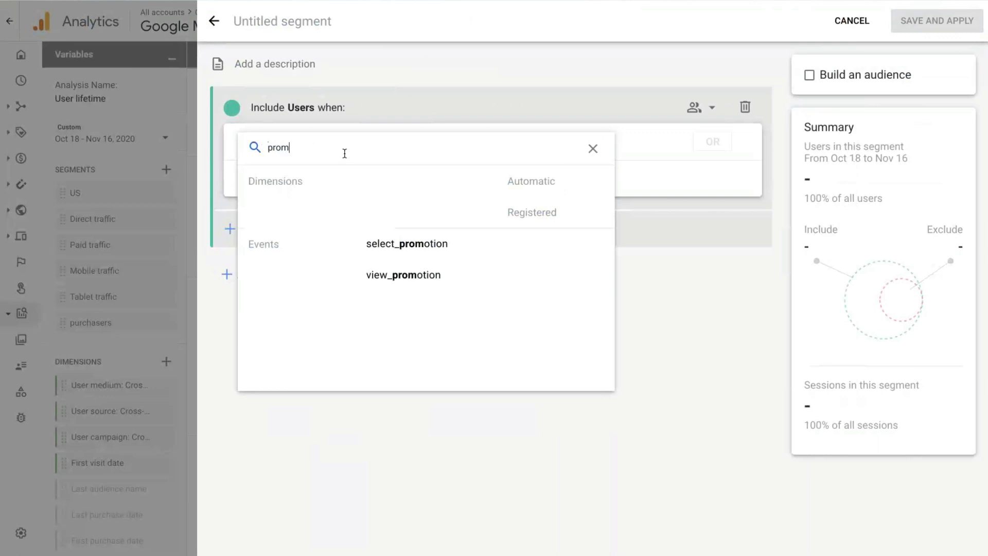
{"action": "left_click", "coordinate": [417, 279]}
{"action": "left_click", "coordinate": [319, 21]}
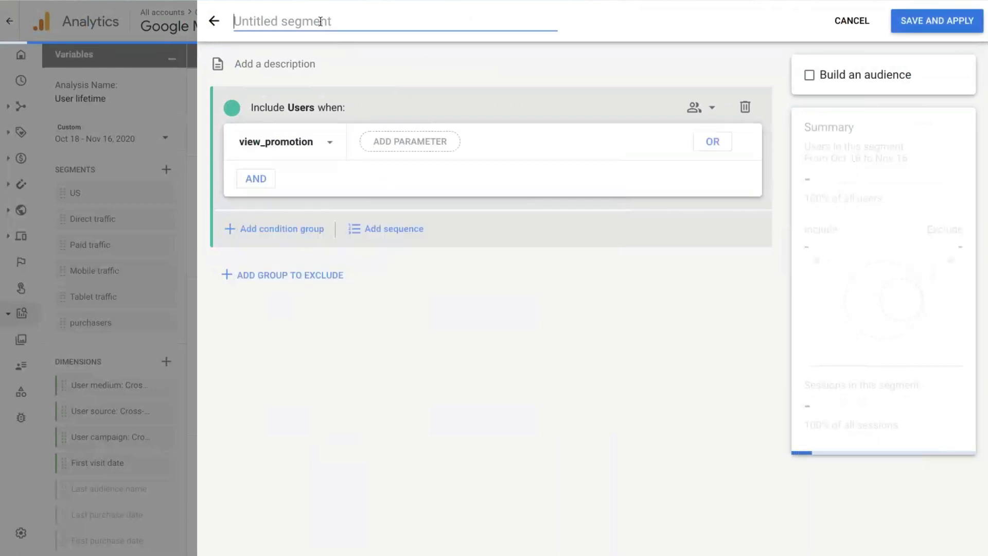
{"action": "type", "text": "r"}
{"action": "key", "text": "BackSpace"}
{"action": "type", "text": "pro"}
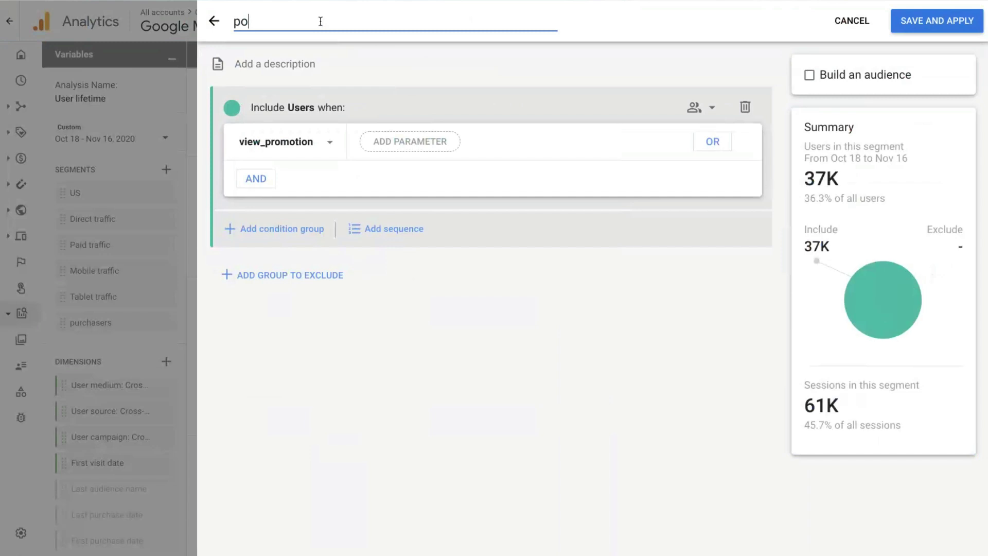
{"action": "type", "text": "motion users"}
{"action": "left_click", "coordinate": [902, 29]}
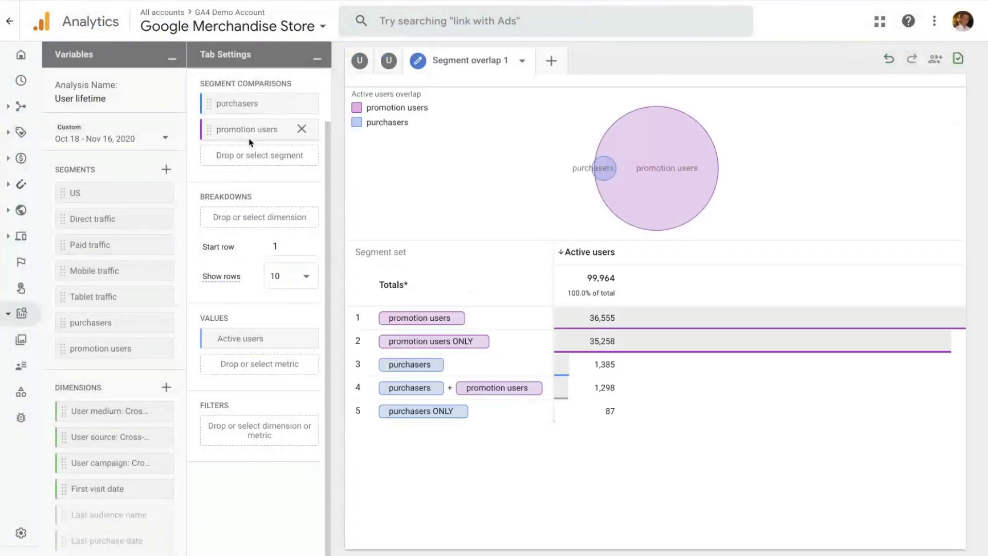
{"action": "mouse_move", "coordinate": [600, 176]}
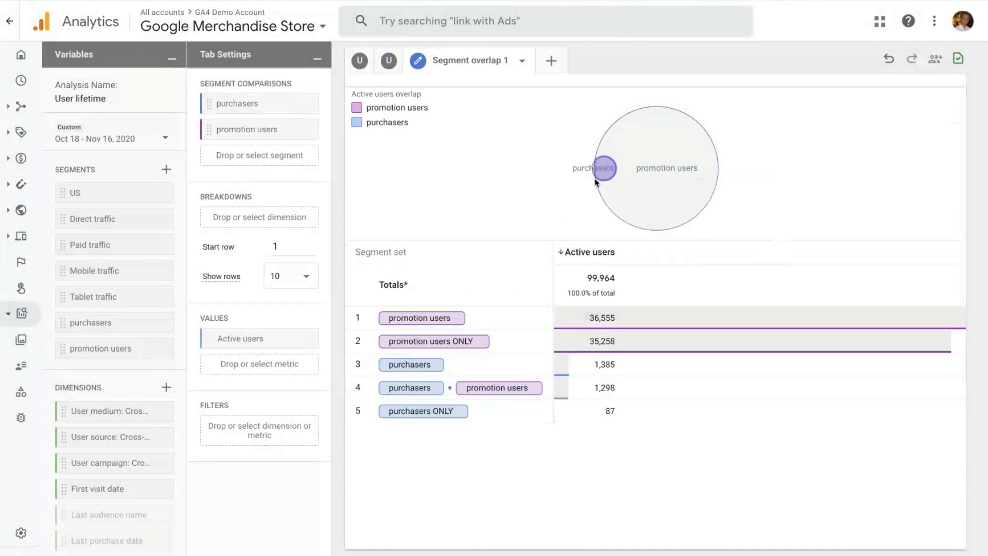
{"action": "mouse_move", "coordinate": [647, 212]}
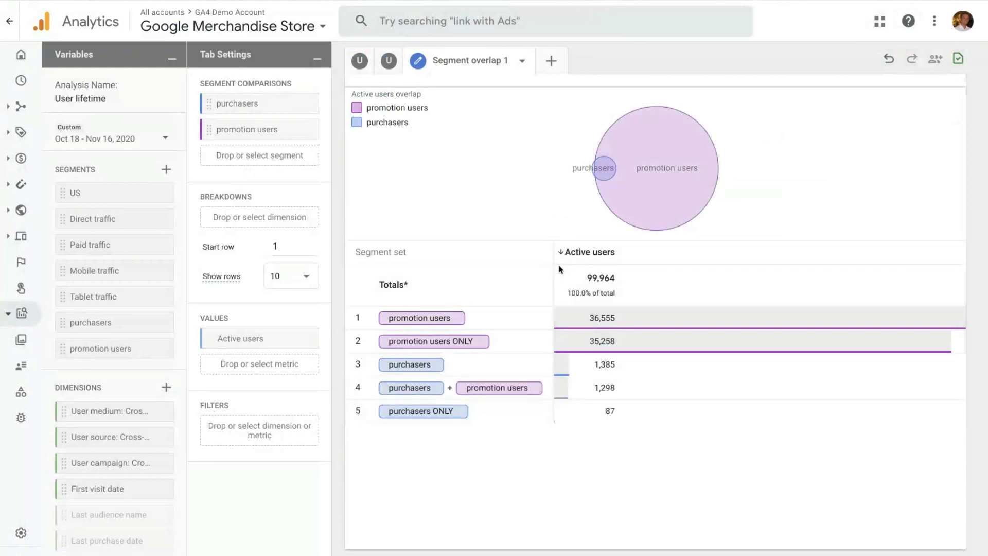
- Add the Purchase revenue metric and place it as a value column in the overlap table
{"action": "scroll", "coordinate": [110, 457], "scroll_direction": "down", "scroll_amount": 5}
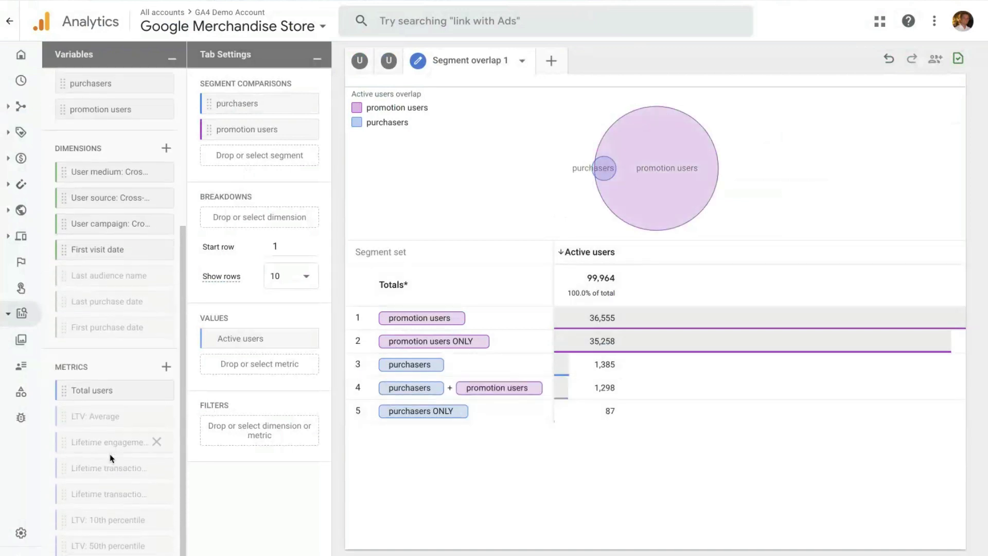
{"action": "left_click", "coordinate": [165, 346]}
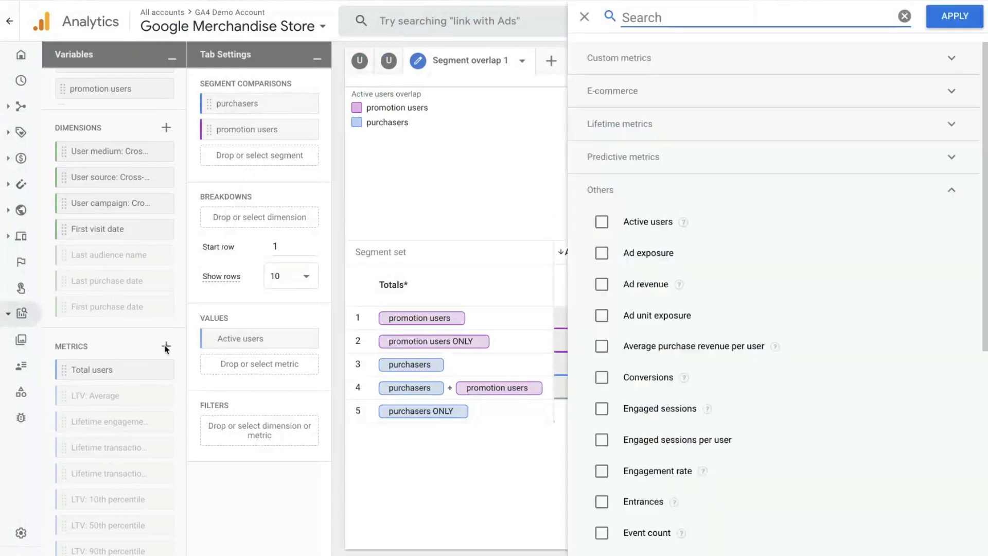
{"action": "scroll", "coordinate": [710, 242], "scroll_direction": "down", "scroll_amount": 8}
{"action": "type", "text": "revenue"}
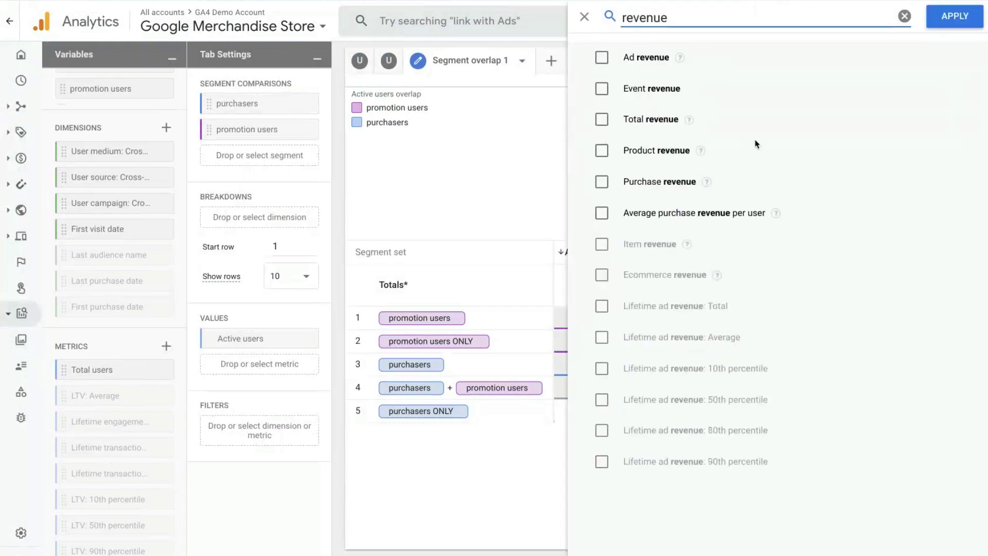
{"action": "left_click", "coordinate": [659, 180]}
{"action": "left_click", "coordinate": [953, 17]}
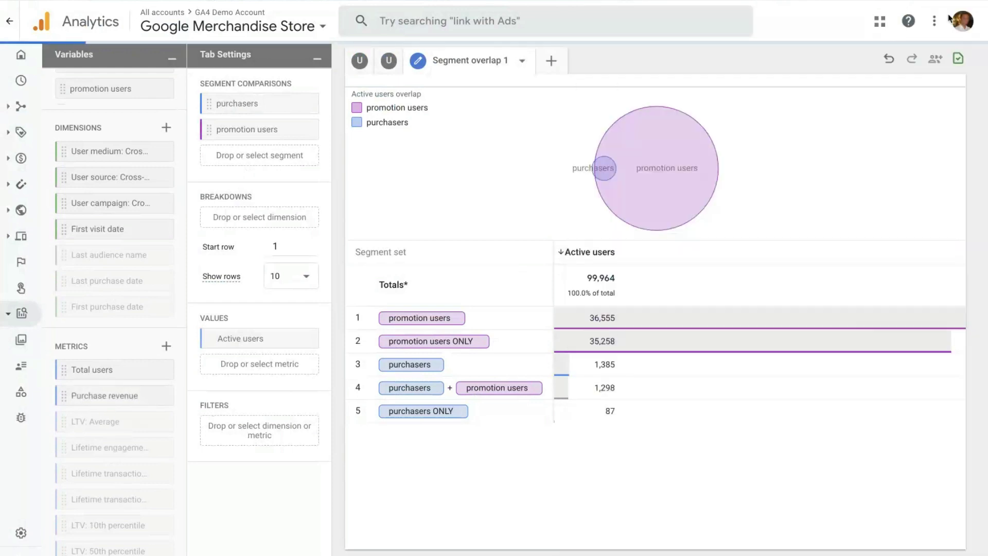
{"action": "double_click", "coordinate": [94, 395]}
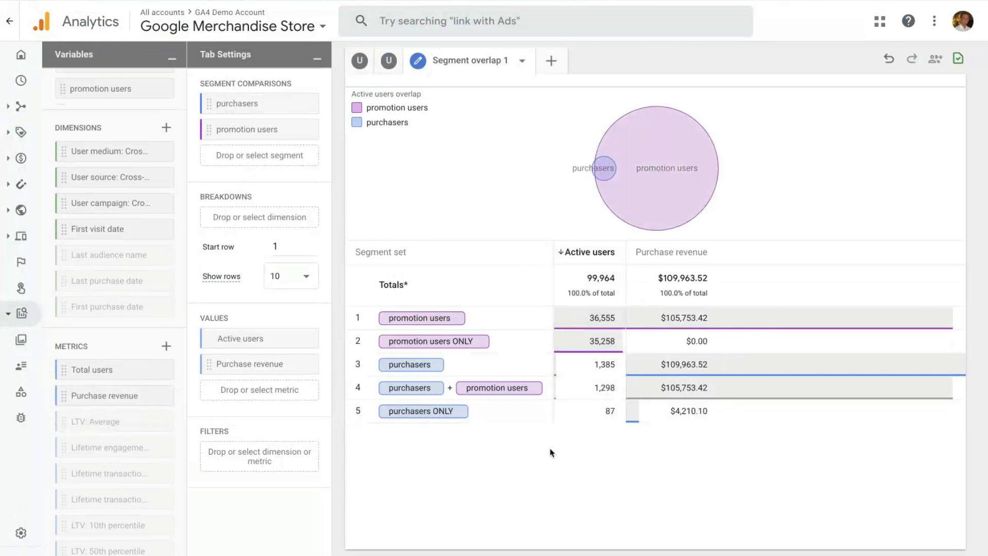
{"action": "right_click", "coordinate": [597, 341]}
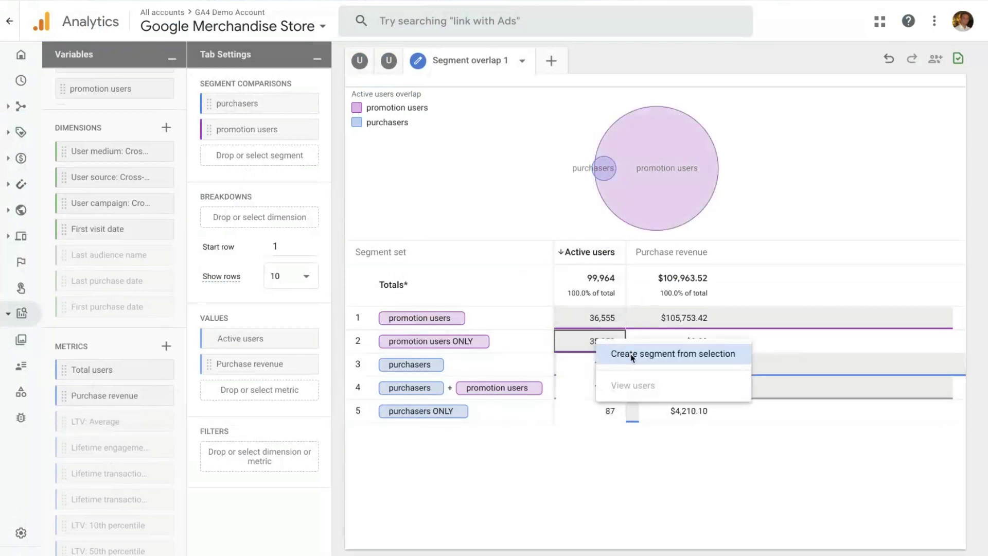
{"action": "left_click", "coordinate": [570, 394]}
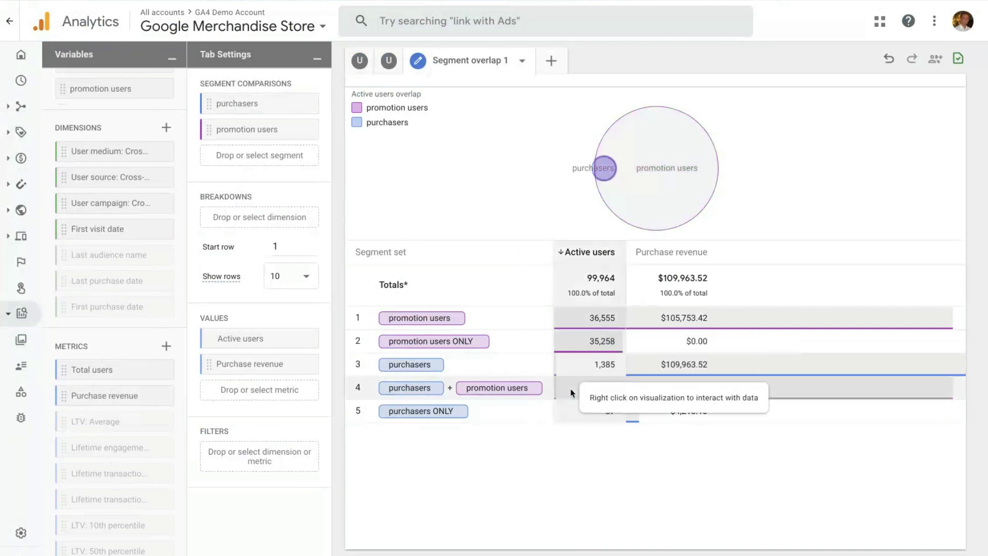
{"action": "right_click", "coordinate": [570, 392]}
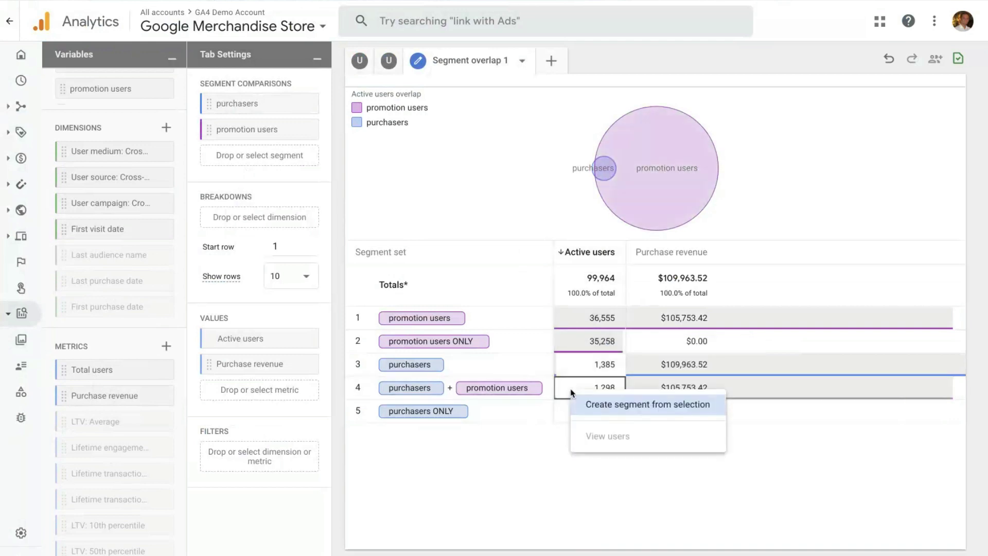
{"action": "left_click", "coordinate": [620, 405]}
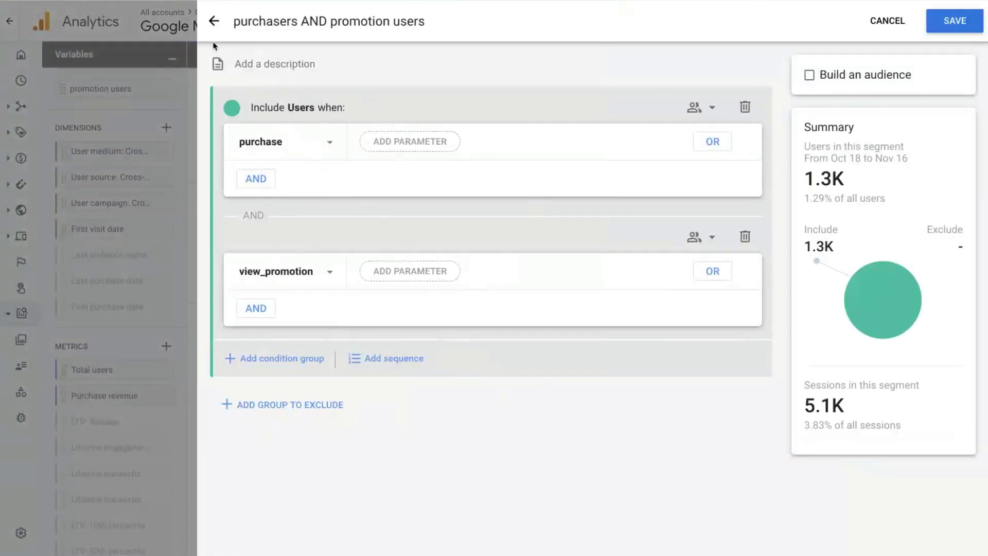
{"action": "left_click", "coordinate": [214, 22]}
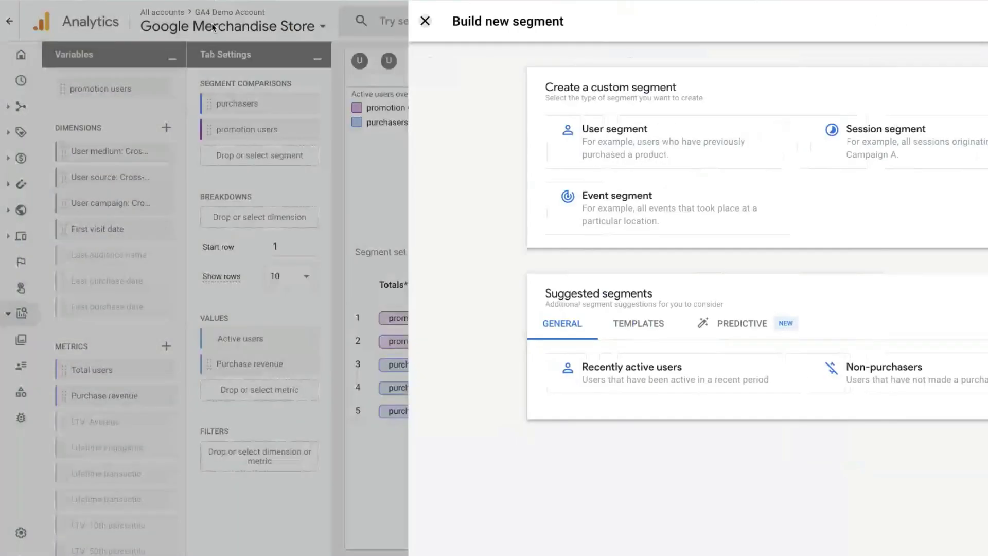